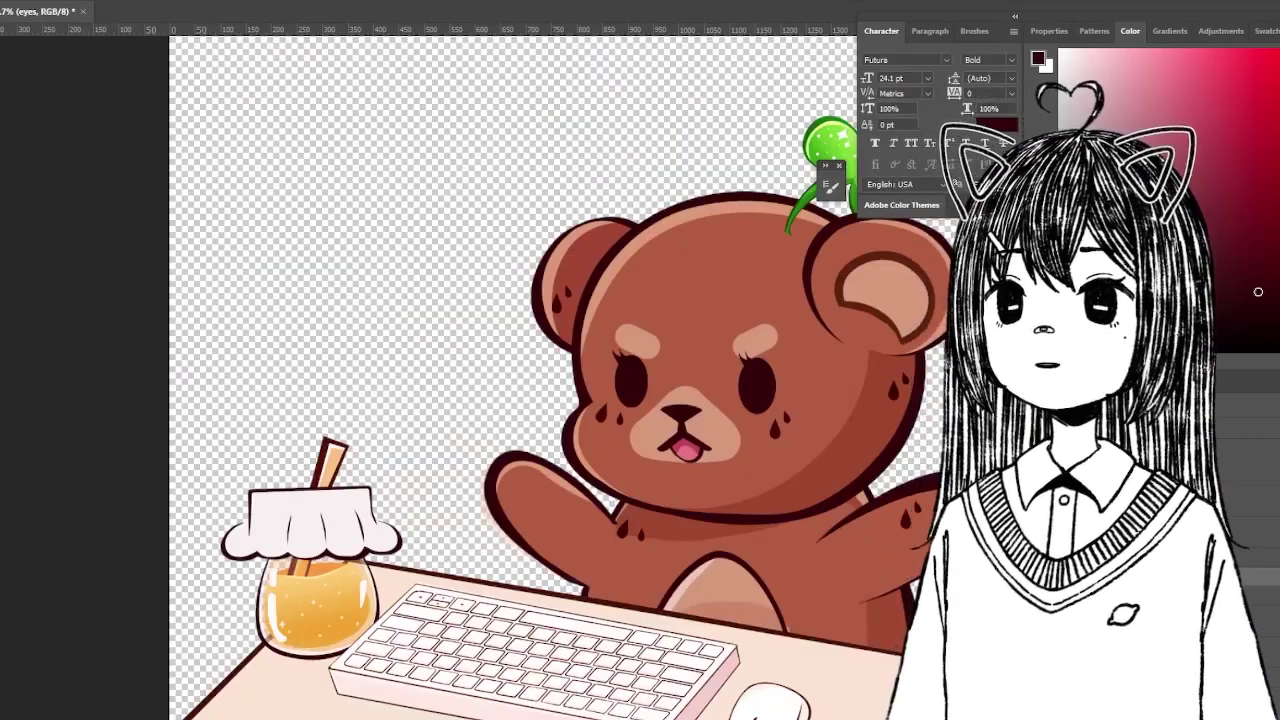
key("alt+i")
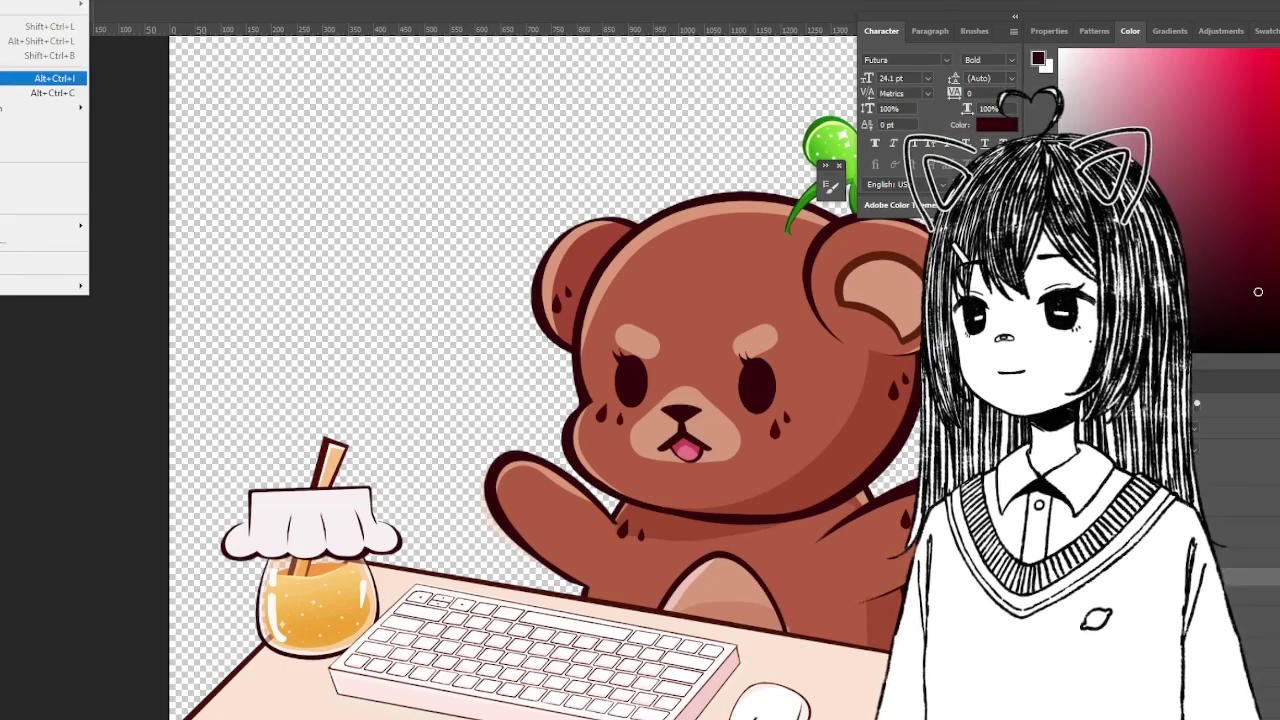
left_click(40, 78)
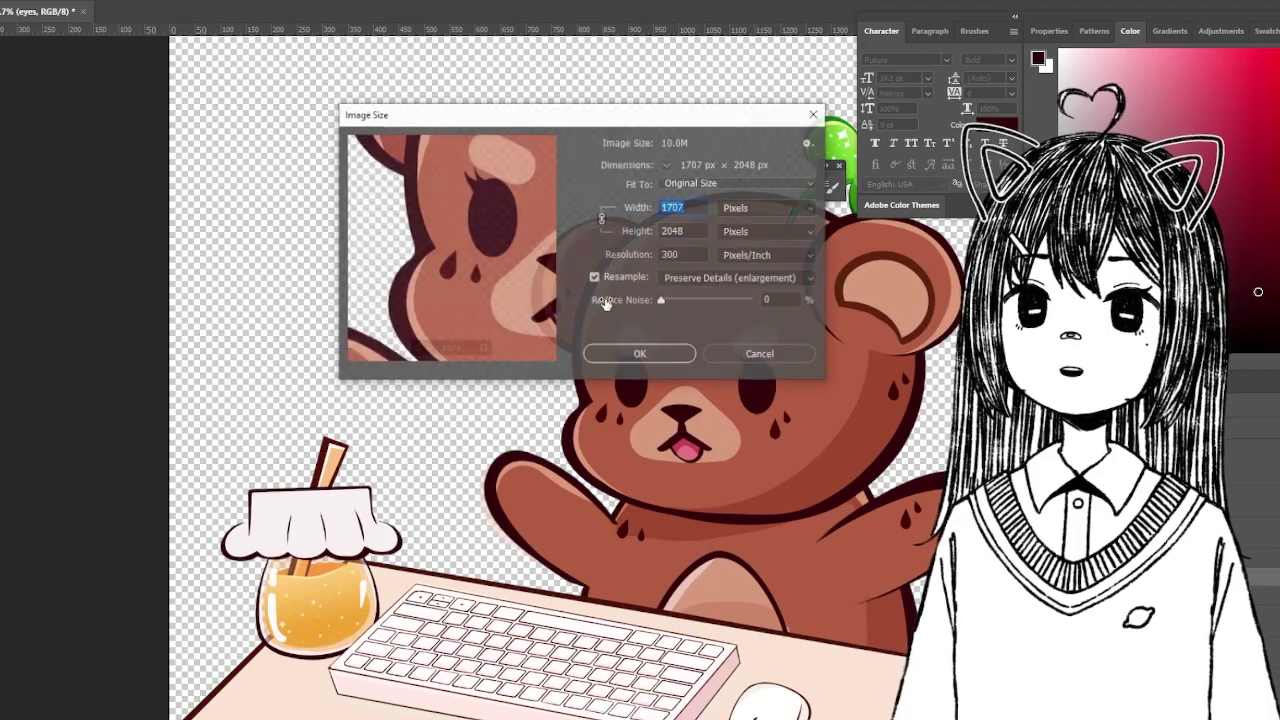
left_click_drag(668, 130, 330, 236)
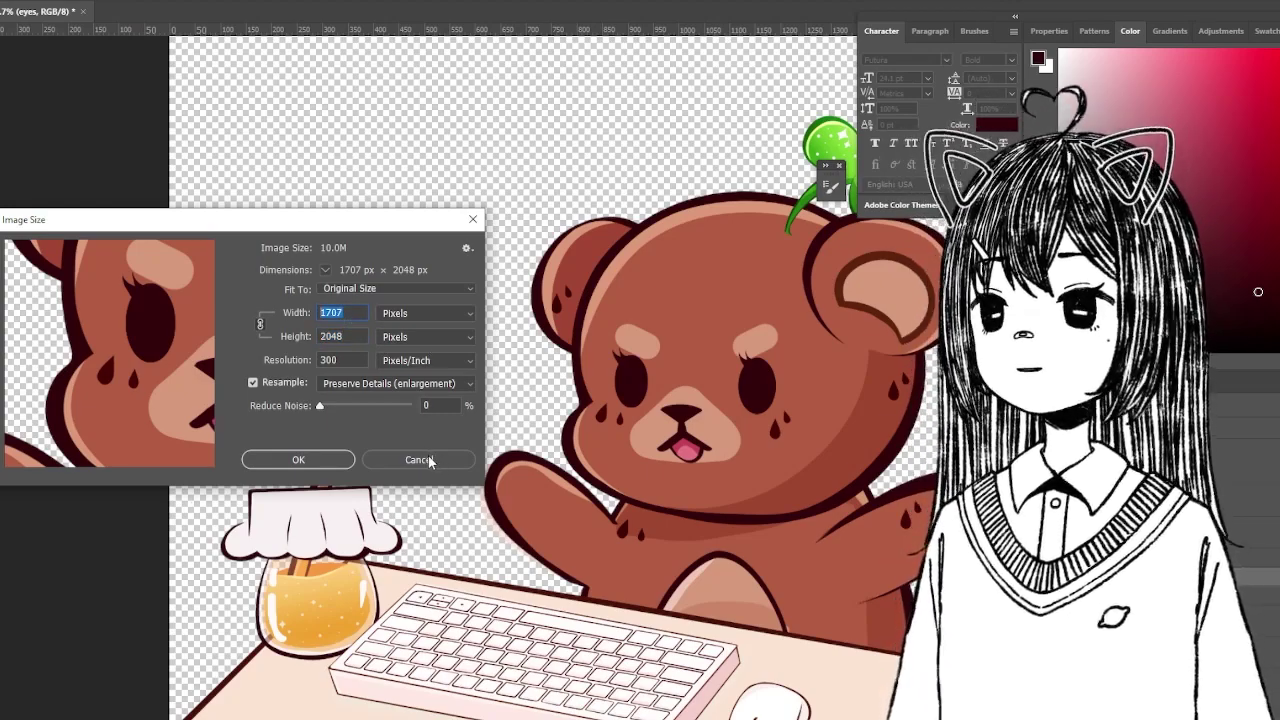
left_click(429, 459)
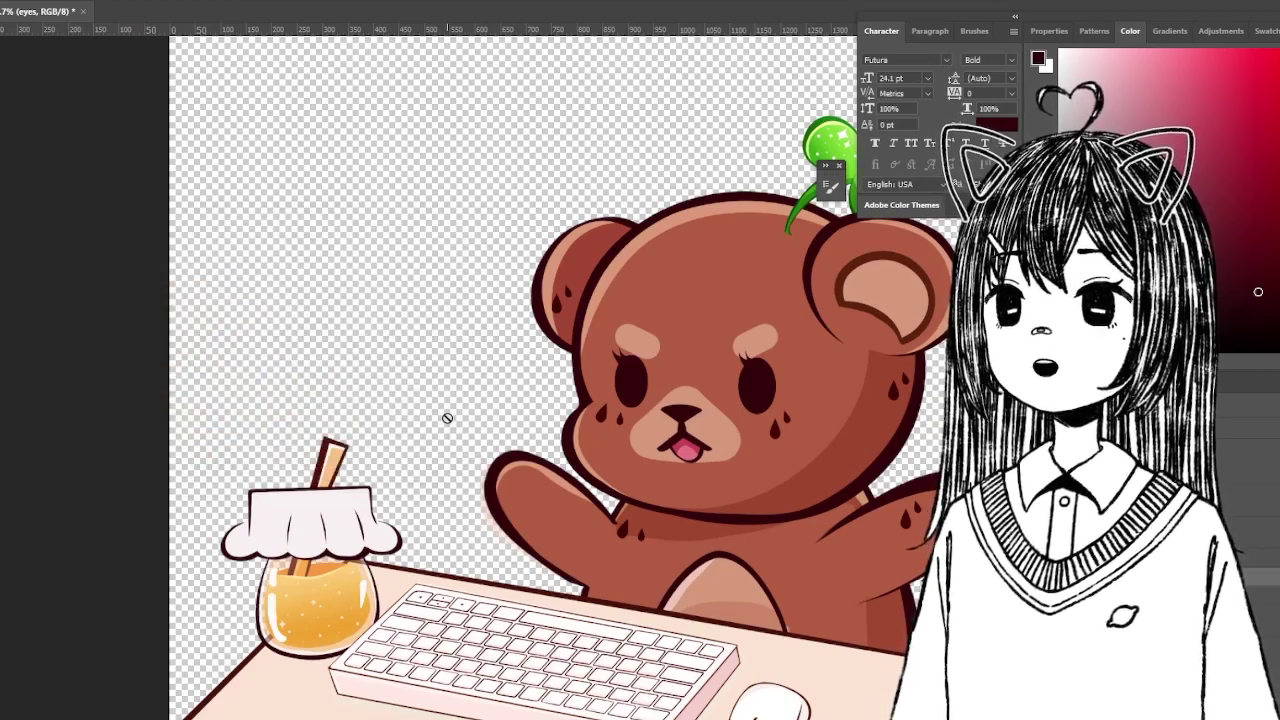
Marquee-select a roughly square area across the full canvas width, enclosing the bear, the jar and the desk
key("ctrl+plus")
key("ctrl+minus")
key("ctrl+minus")
key("ctrl+minus")
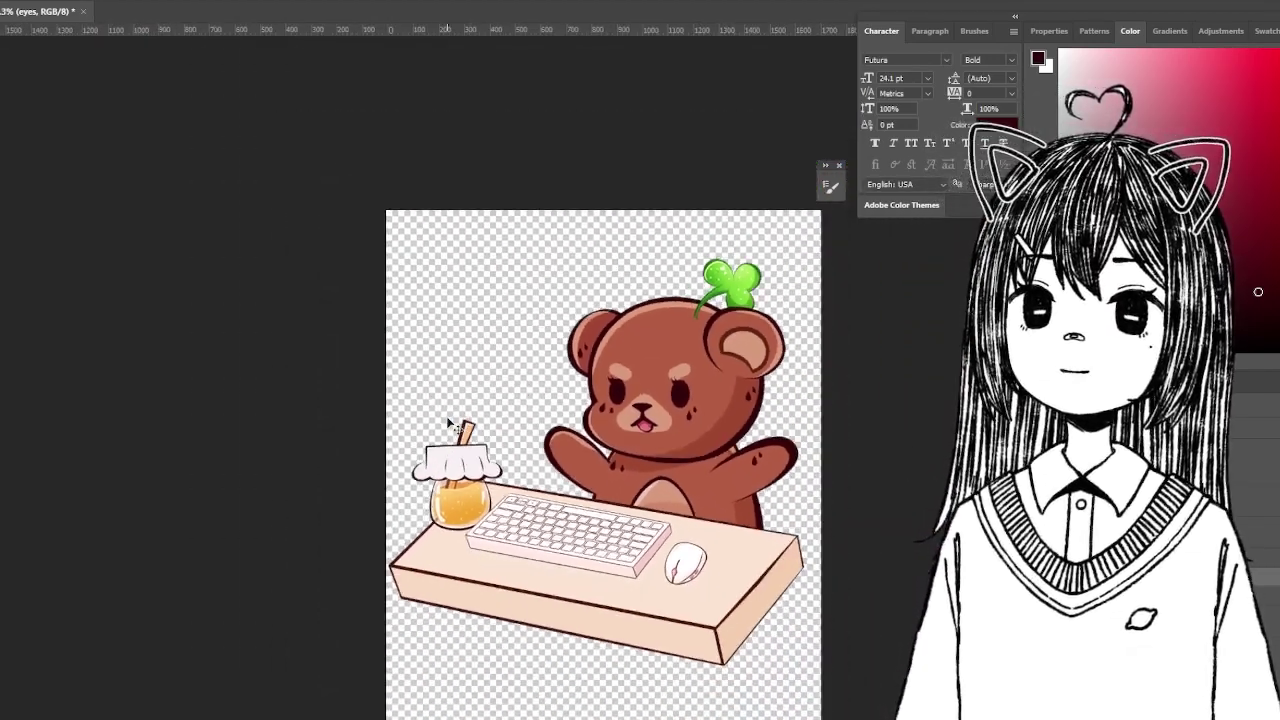
key("ctrl+plus")
left_click_drag(463, 305, 358, 203)
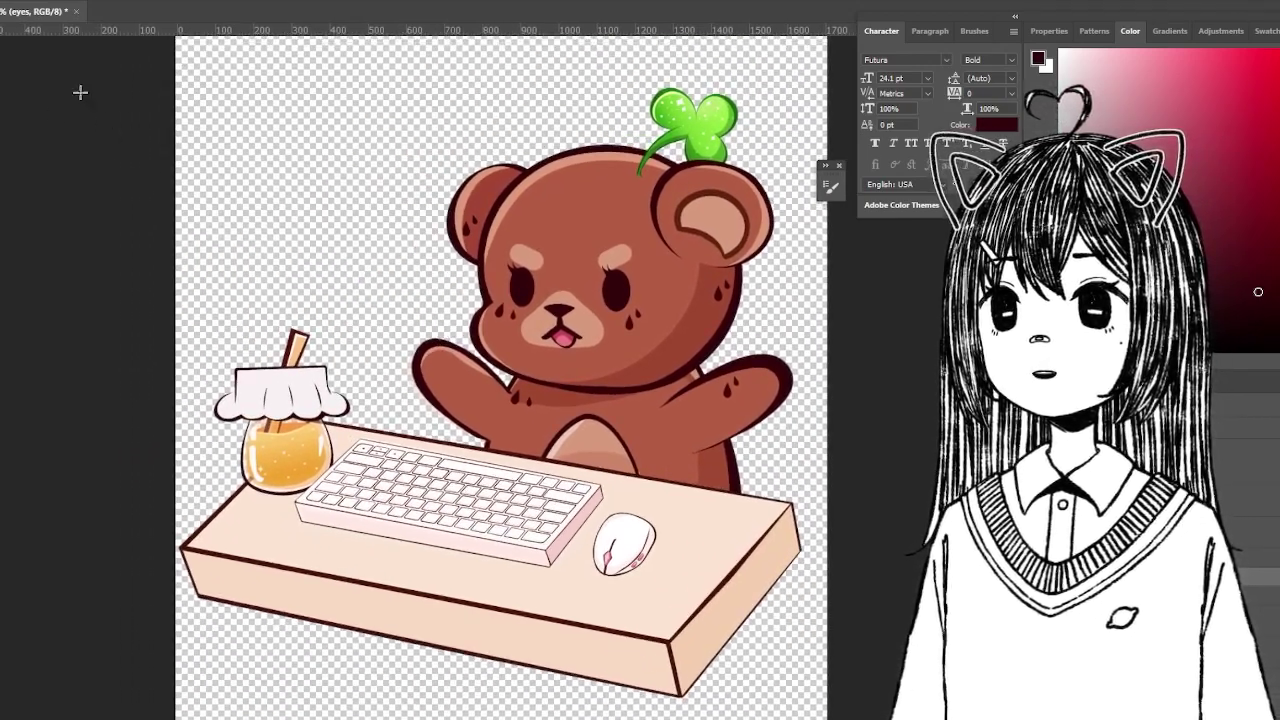
left_click_drag(174, 50, 859, 668)
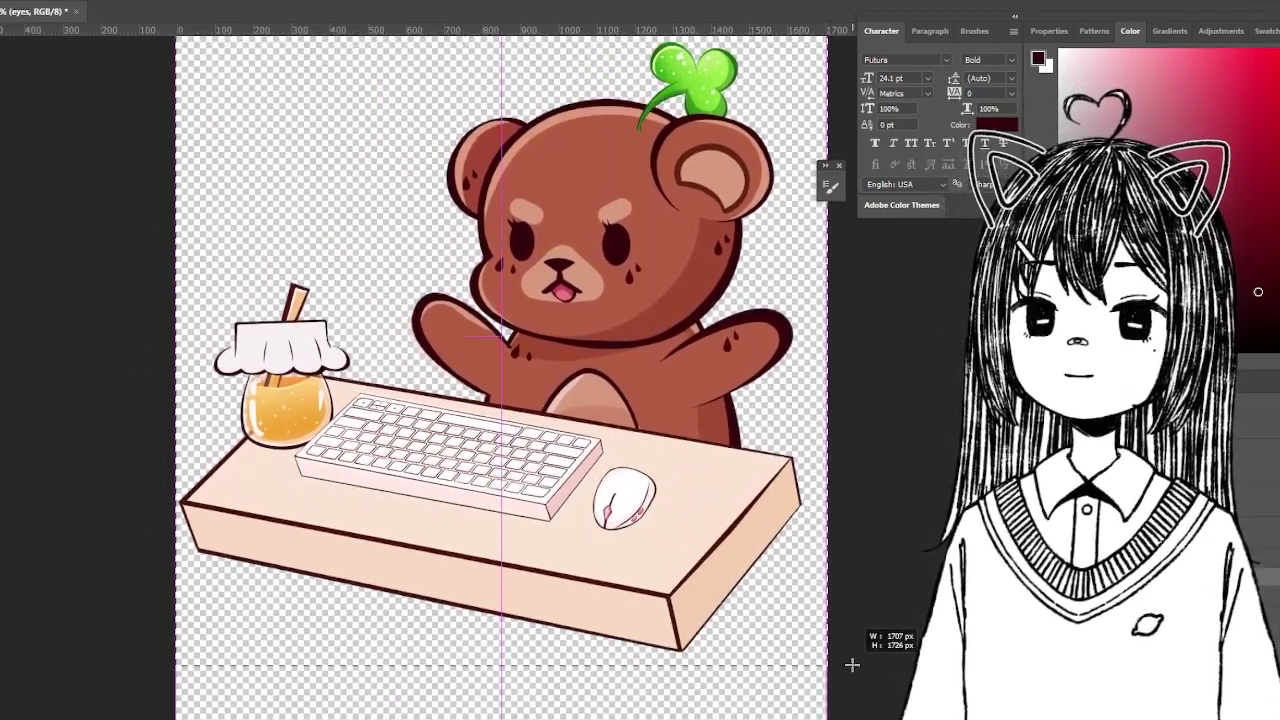
left_click_drag(820, 308, 822, 380)
left_click_drag(836, 719, 895, 672)
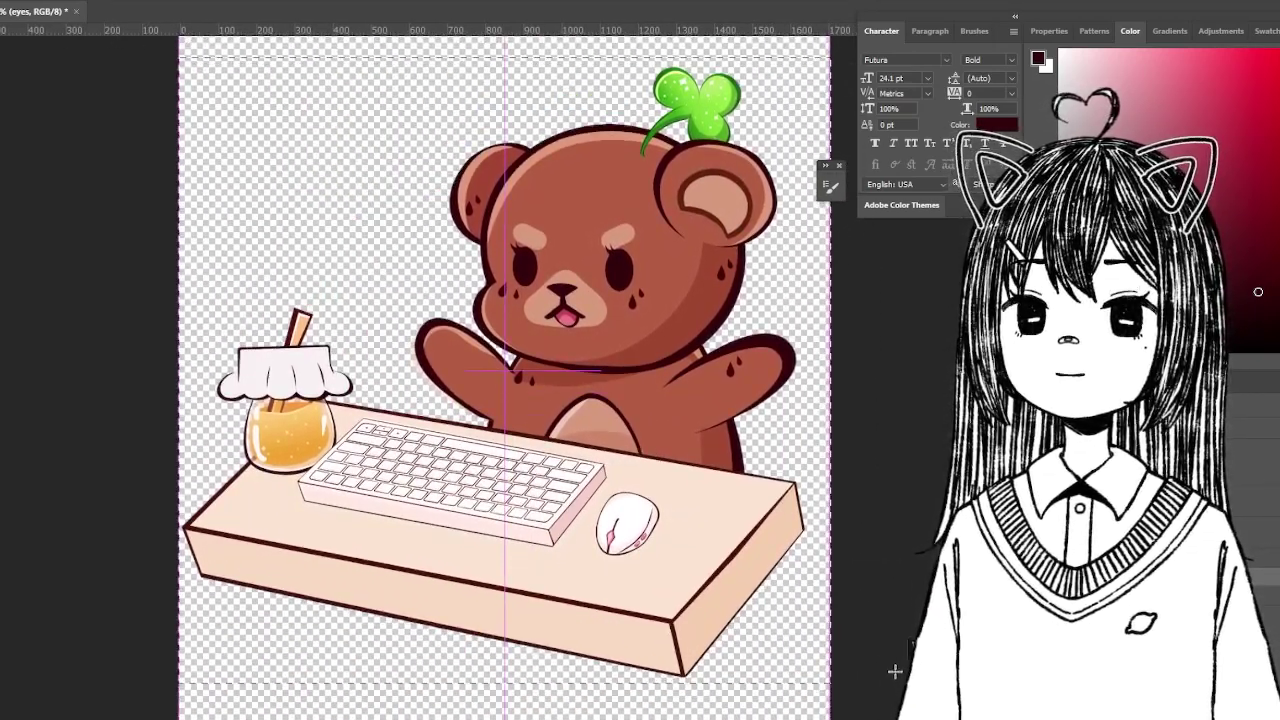
left_click_drag(873, 593, 872, 590)
left_click_drag(835, 394, 849, 447)
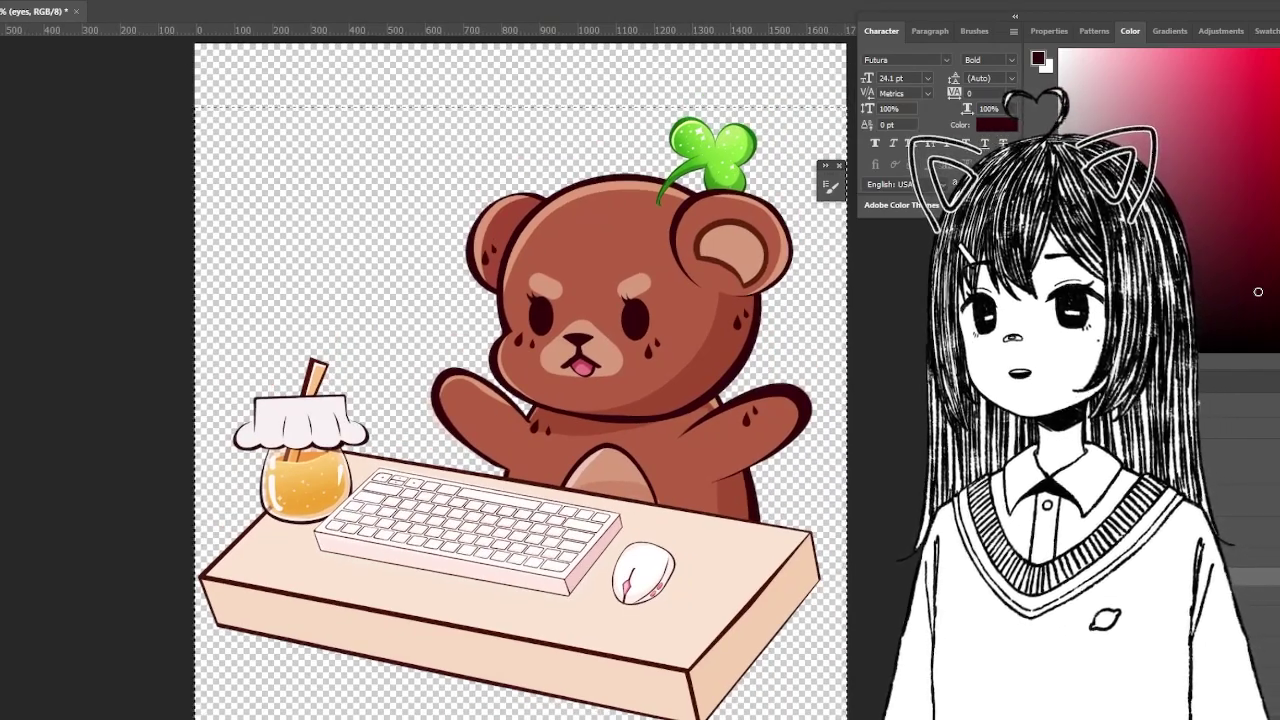
Crop the canvas to the selected area around the bear and desk
left_click(0, 0)
key("Return")
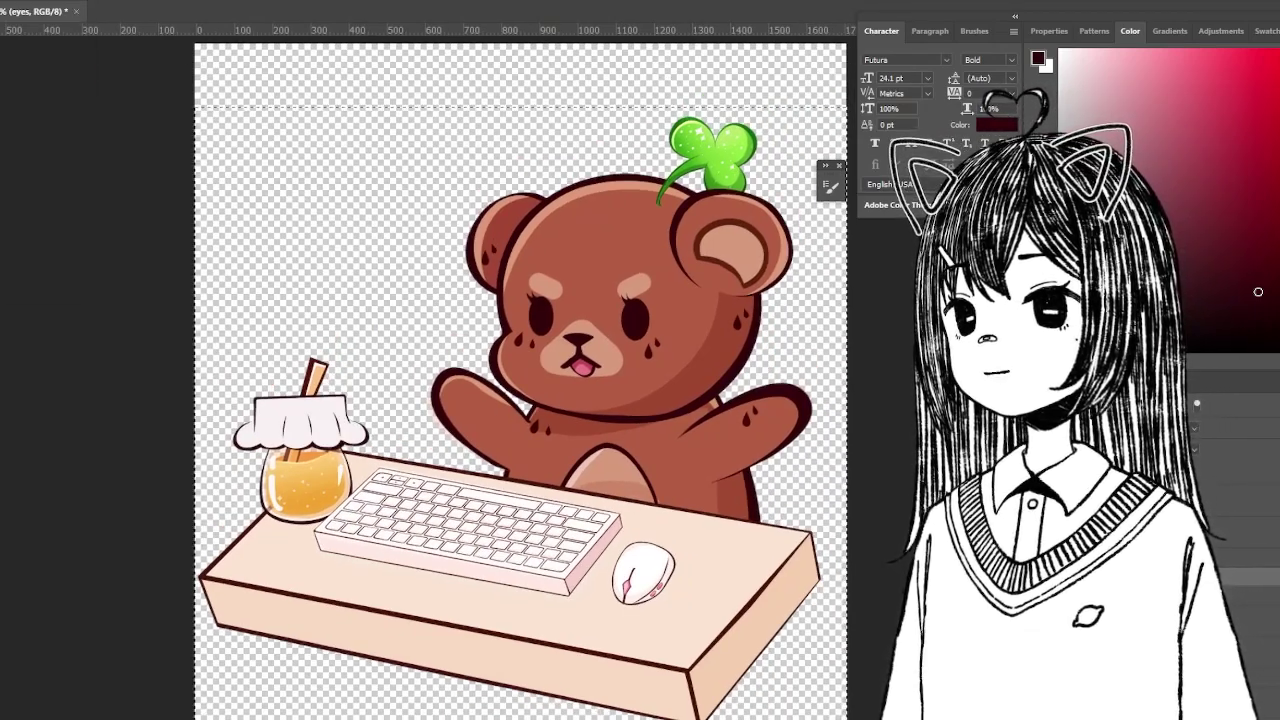
left_click(711, 176)
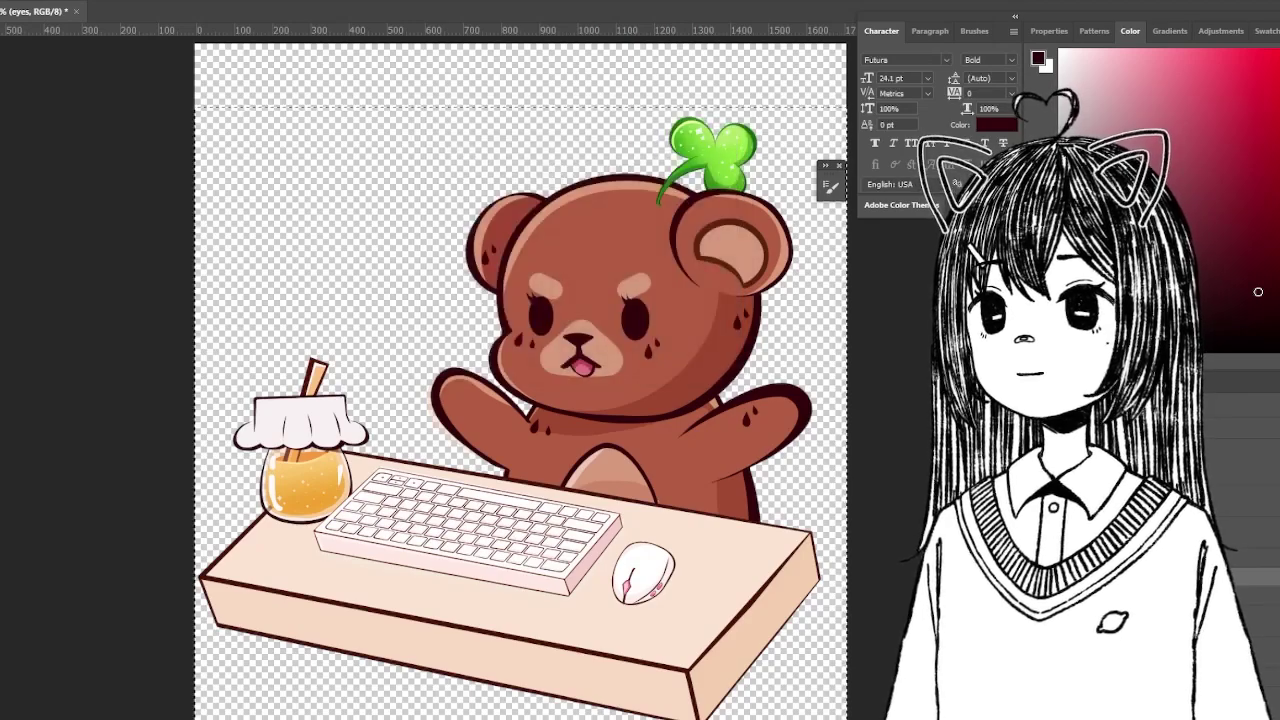
key("alt+e")
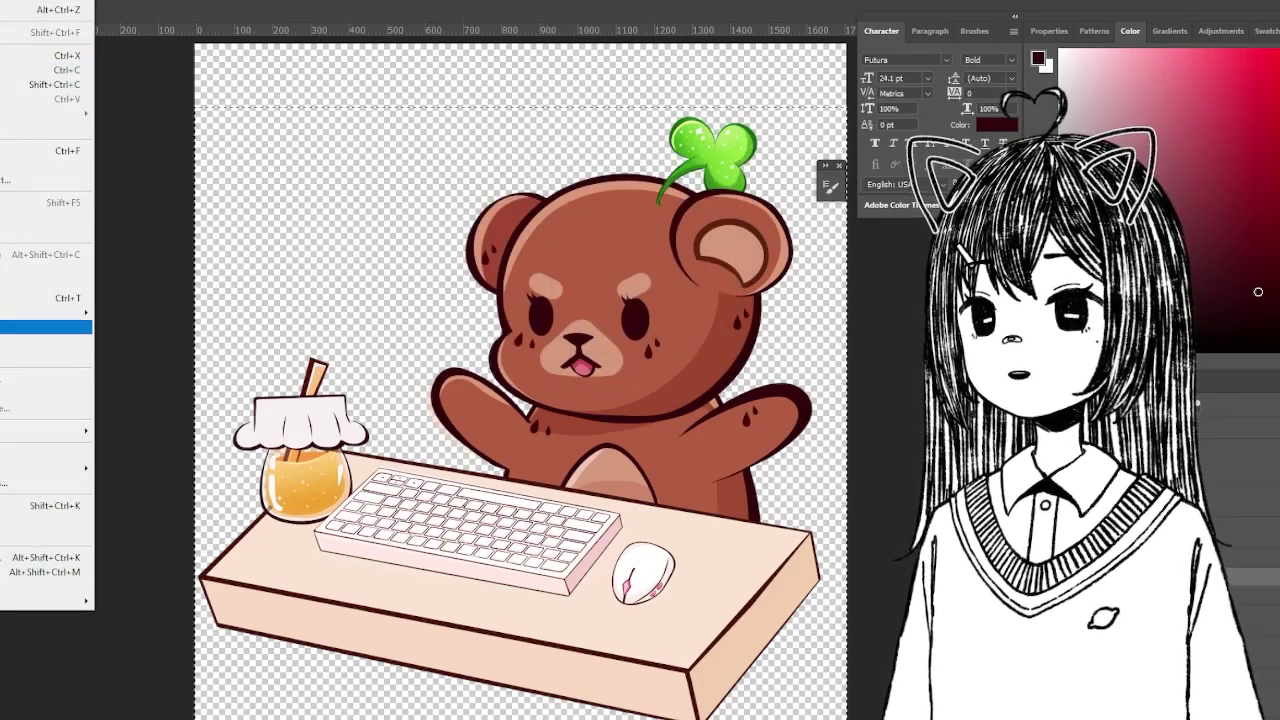
left_click(21, 120)
left_click_drag(801, 399, 762, 454)
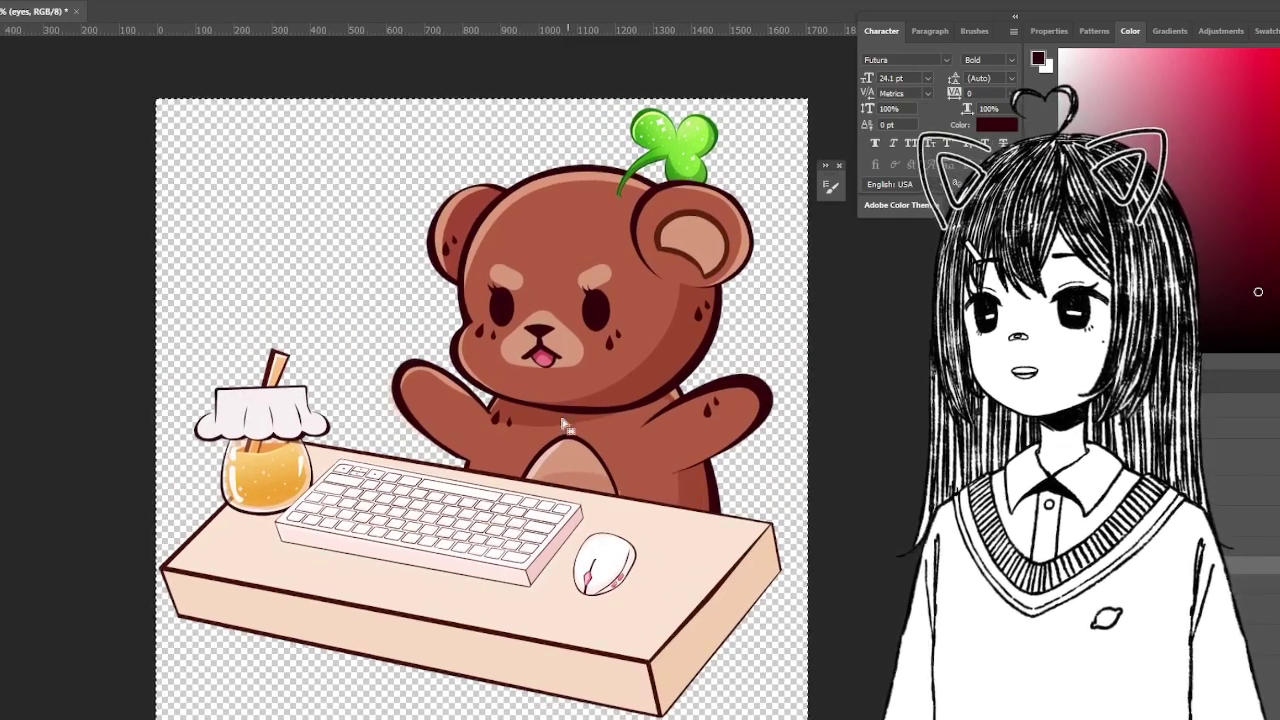
key("Tab")
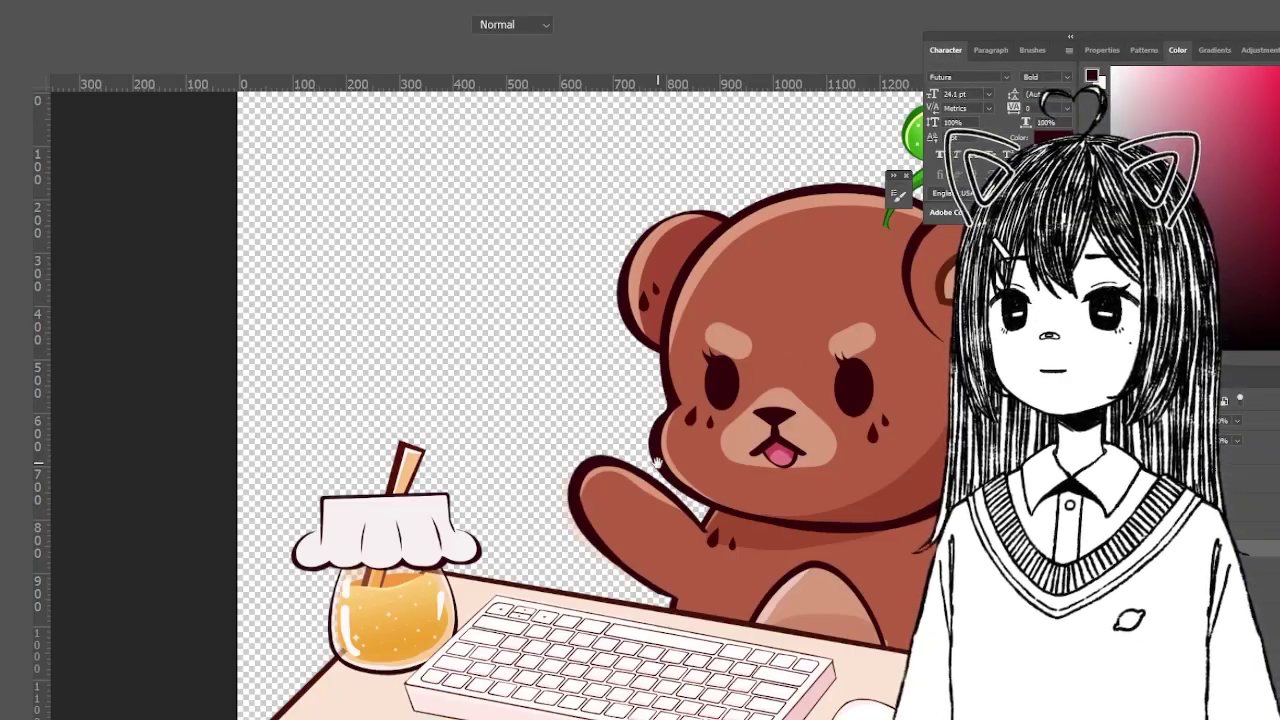
left_click_drag(657, 463, 514, 388)
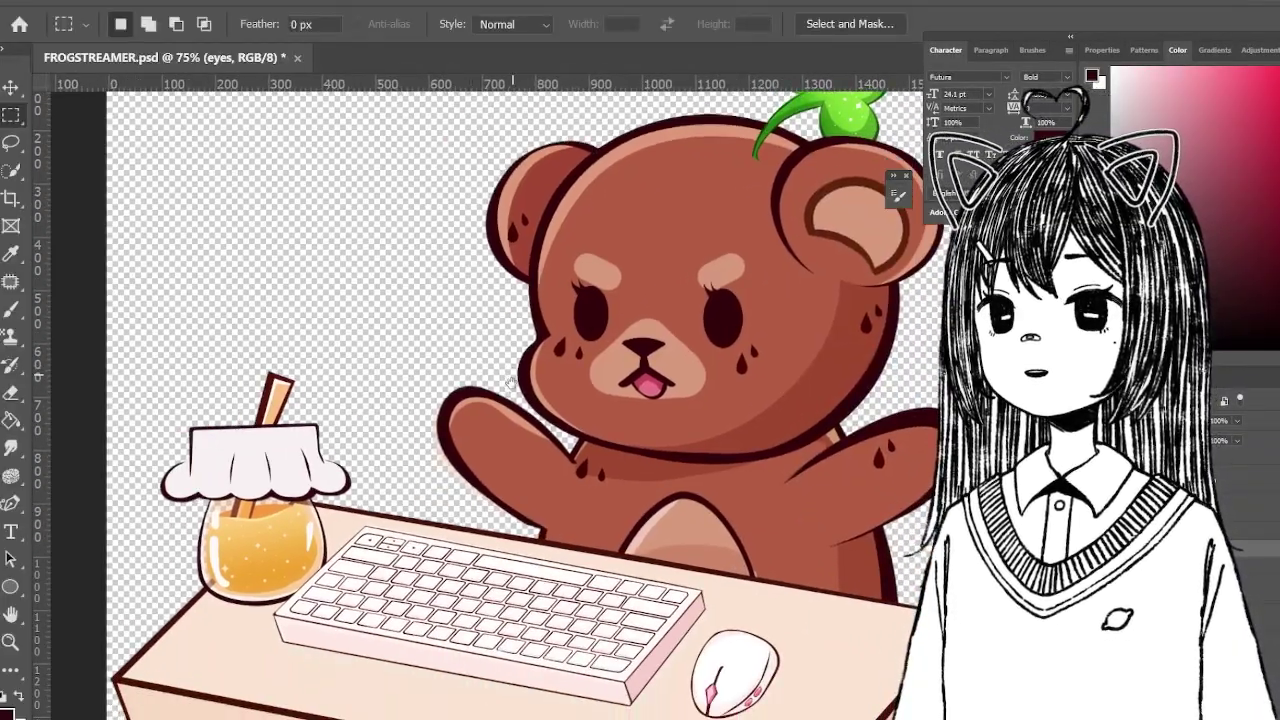
key("ctrl+minus")
key("ctrl+minus")
key("ctrl+minus")
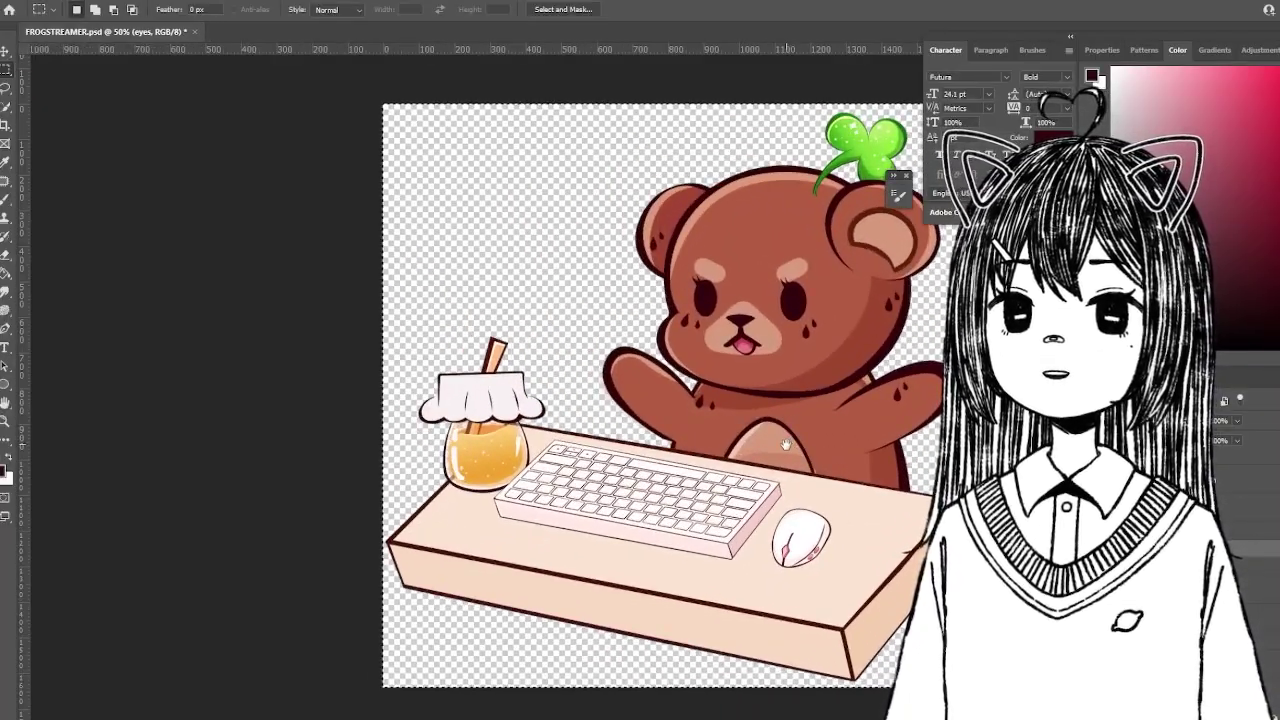
left_click_drag(786, 444, 670, 461)
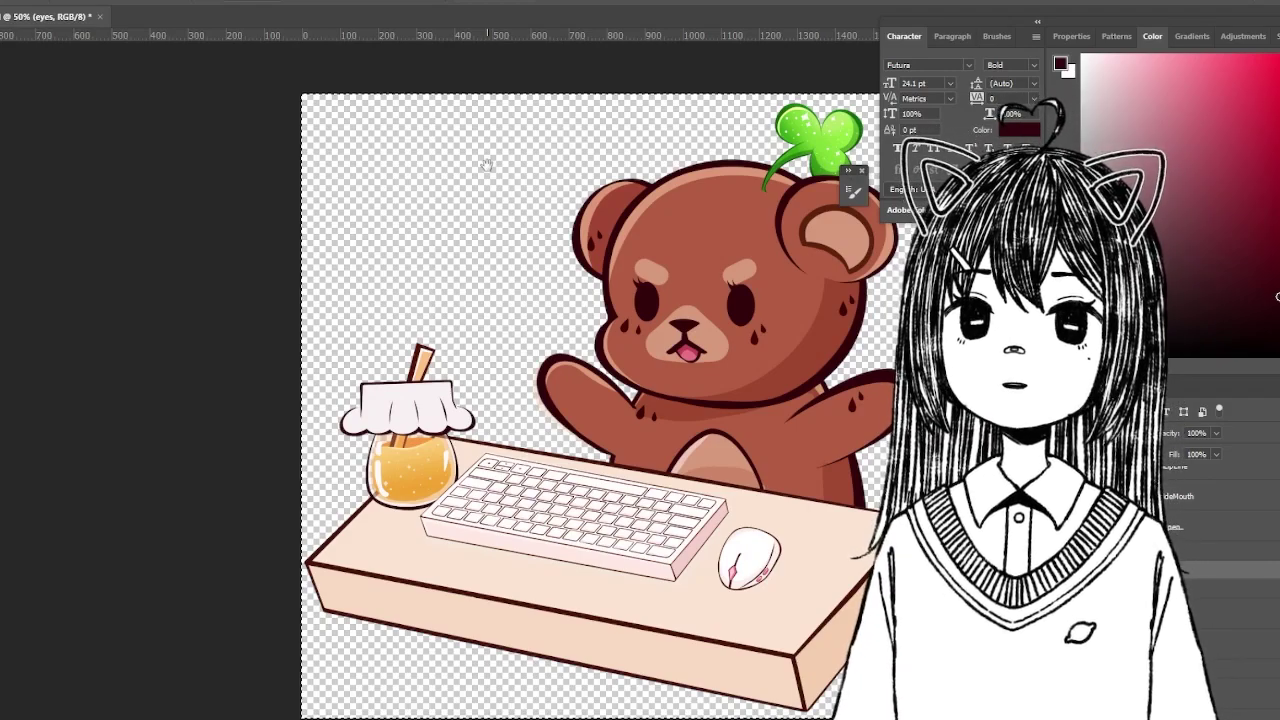
left_click_drag(490, 153, 393, 154)
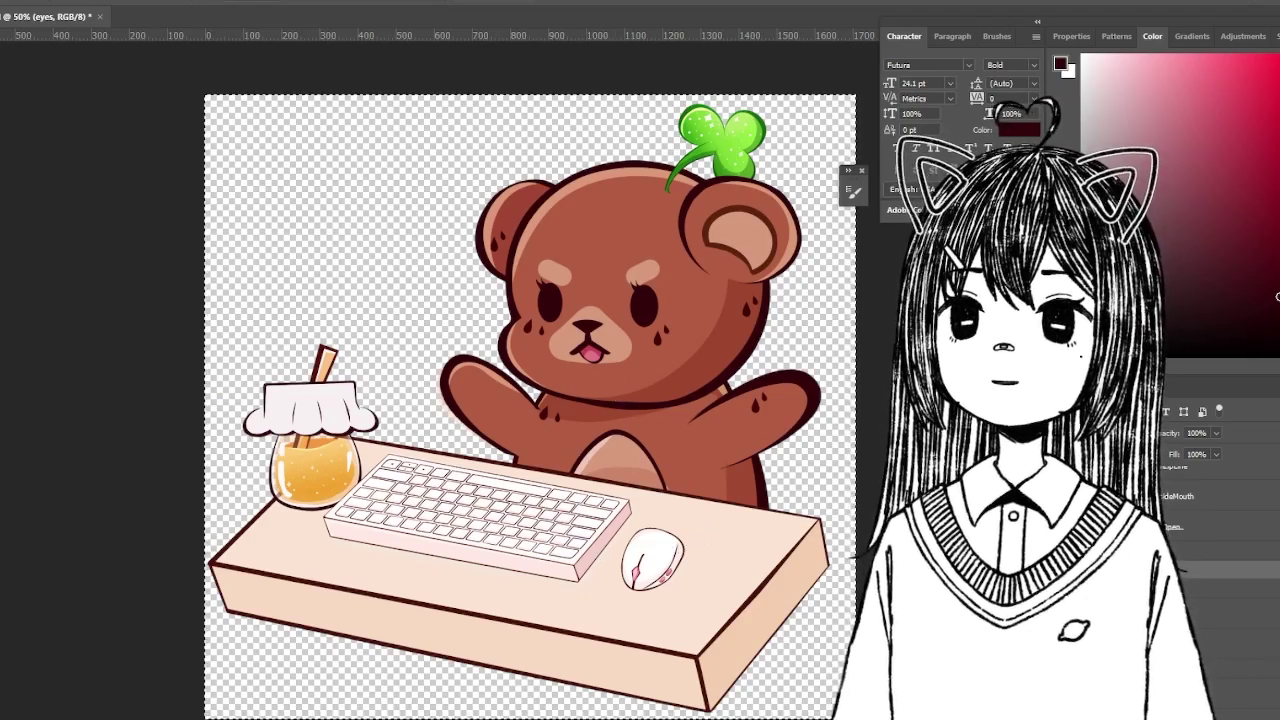
Clear the selection around the cropped artwork and make the desk layer active
key("ctrl+d")
mouse_move(621, 584)
left_mouse_down()
mouse_move(611, 576)
mouse_move(620, 586)
left_mouse_up()
key("ctrl+z")
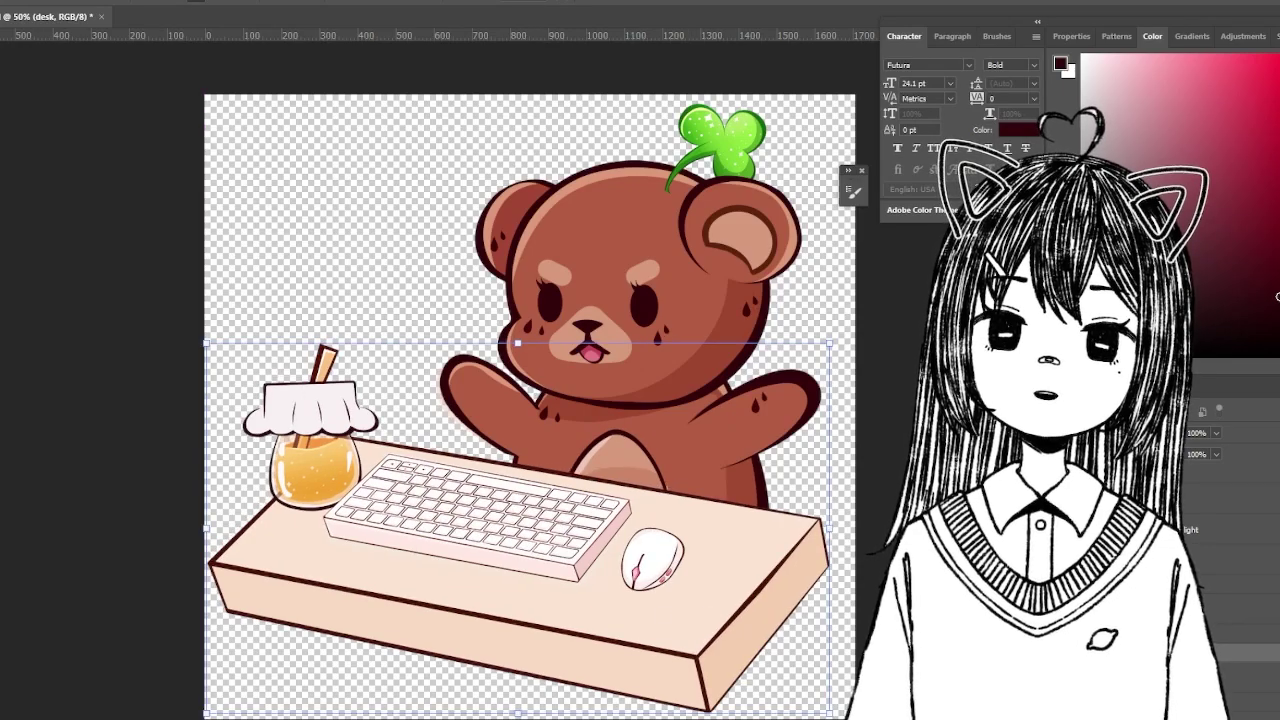
Switch to veadotube mini and set the bear's closed-mouth and open-mouth motions to static, also switching the motion transition option
mouse_move(528, 719)
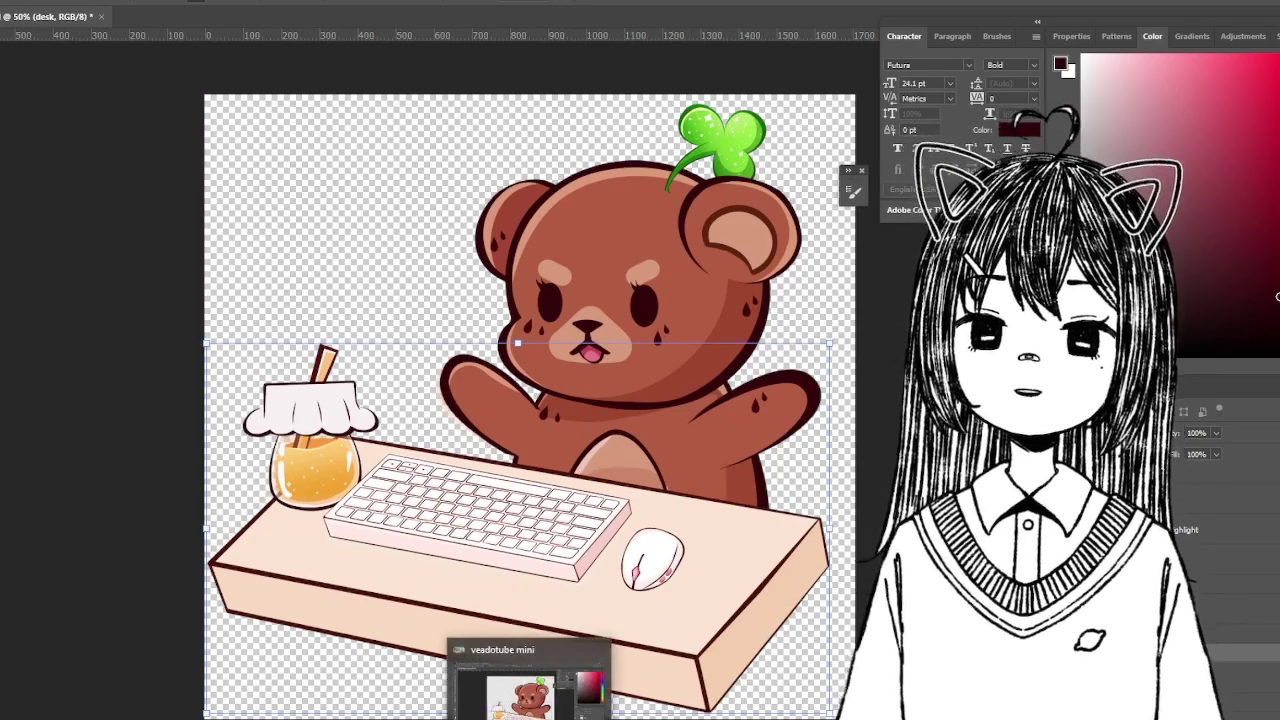
left_click(528, 719)
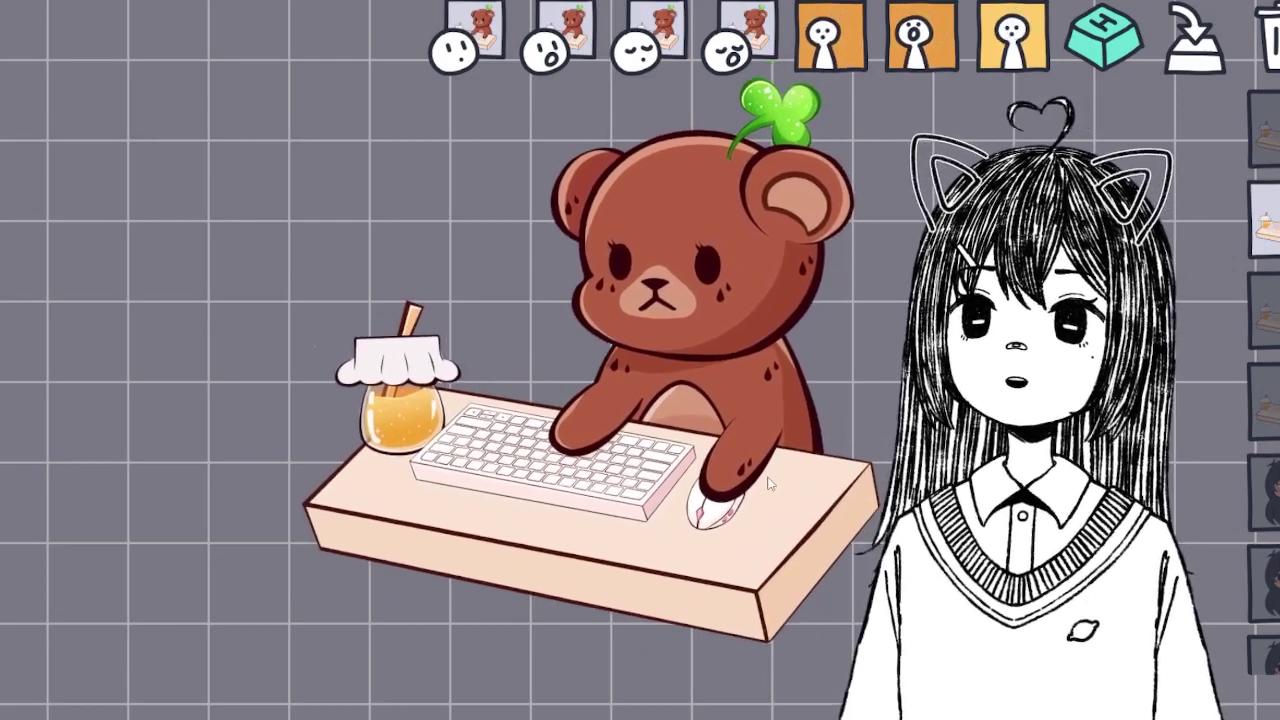
left_click(831, 37)
left_click(921, 37)
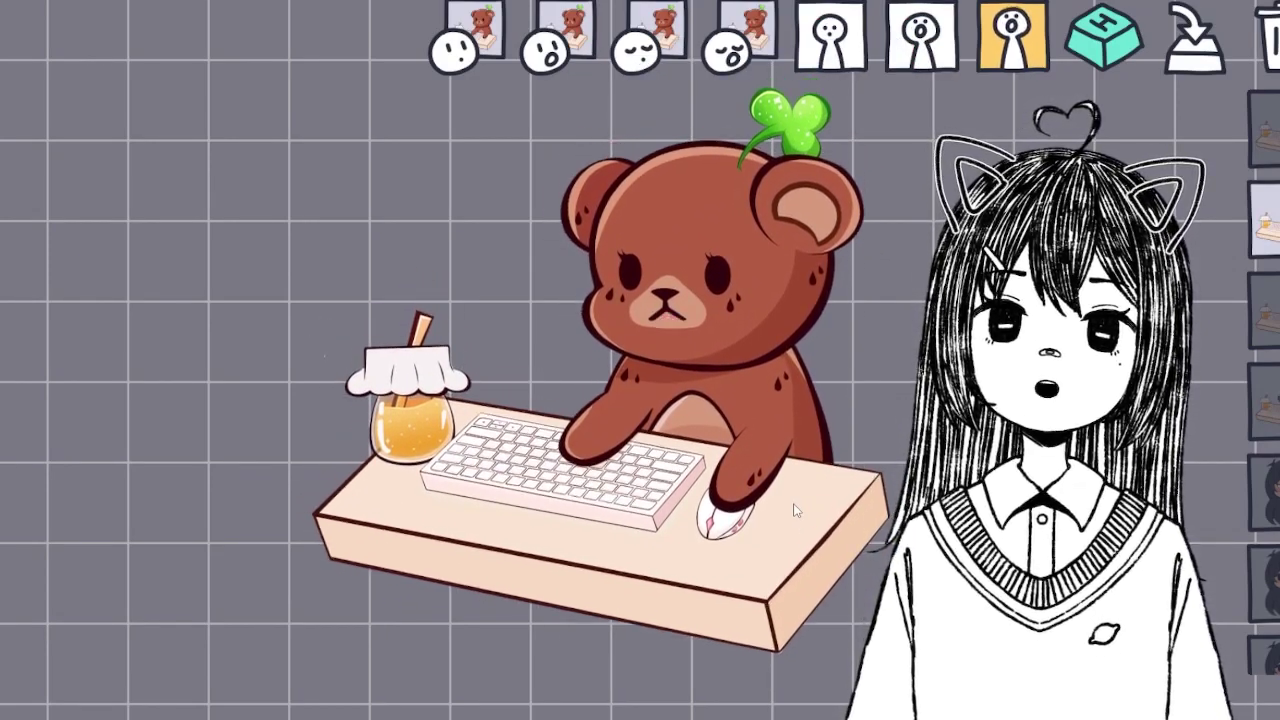
left_click(1013, 37)
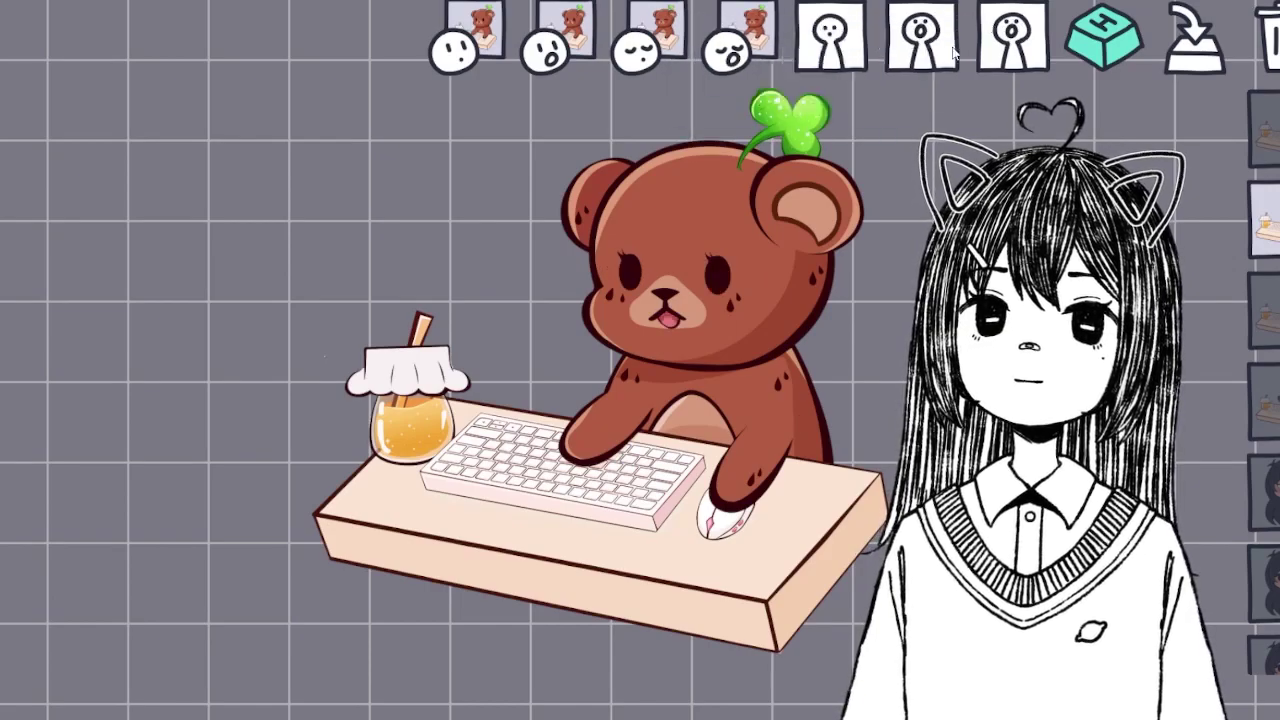
left_click(831, 37)
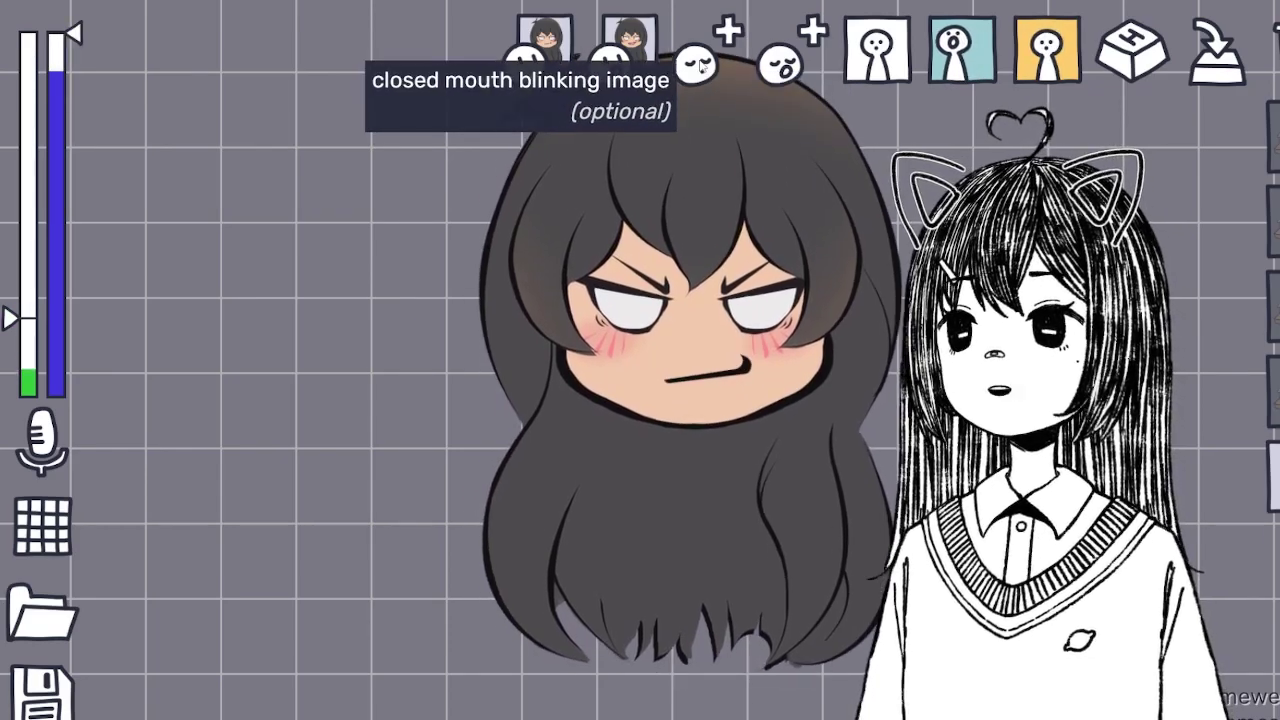
Add the closed-mouth blinking image to the dark-haired avatar and set its closed-mouth and open-mouth motions to shaking
left_click(701, 66)
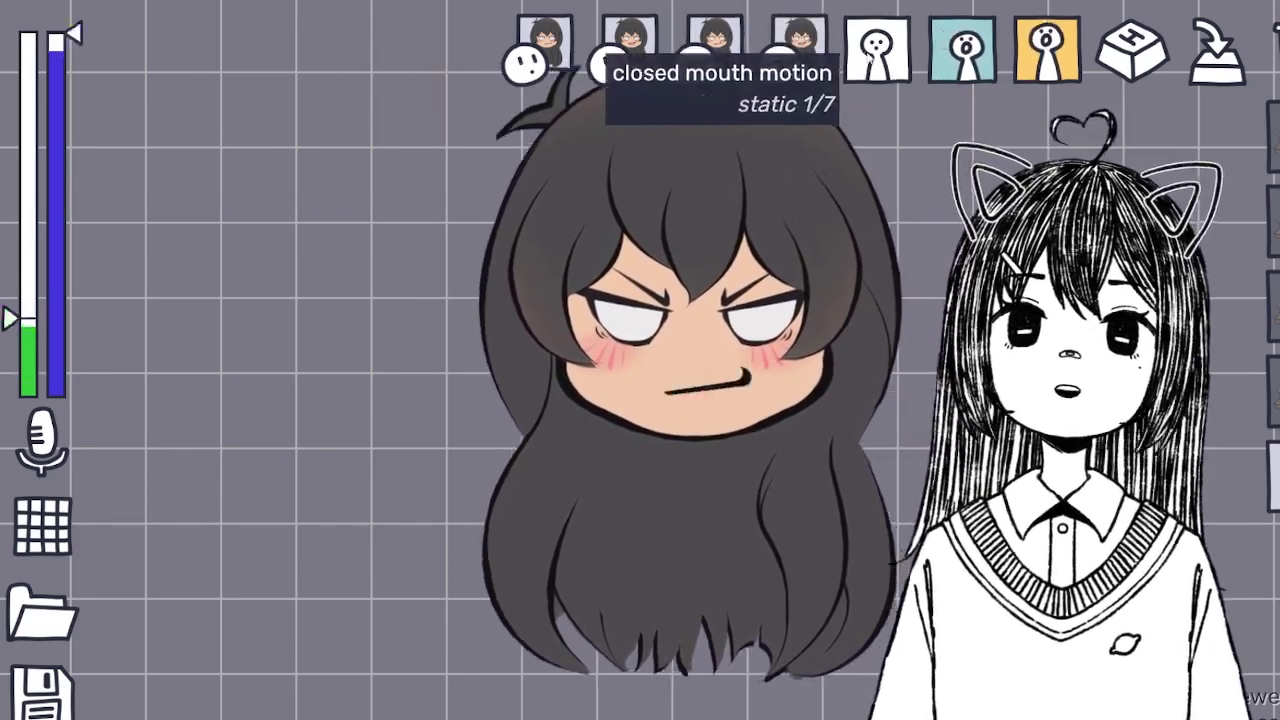
left_click(900, 53)
left_click(903, 51)
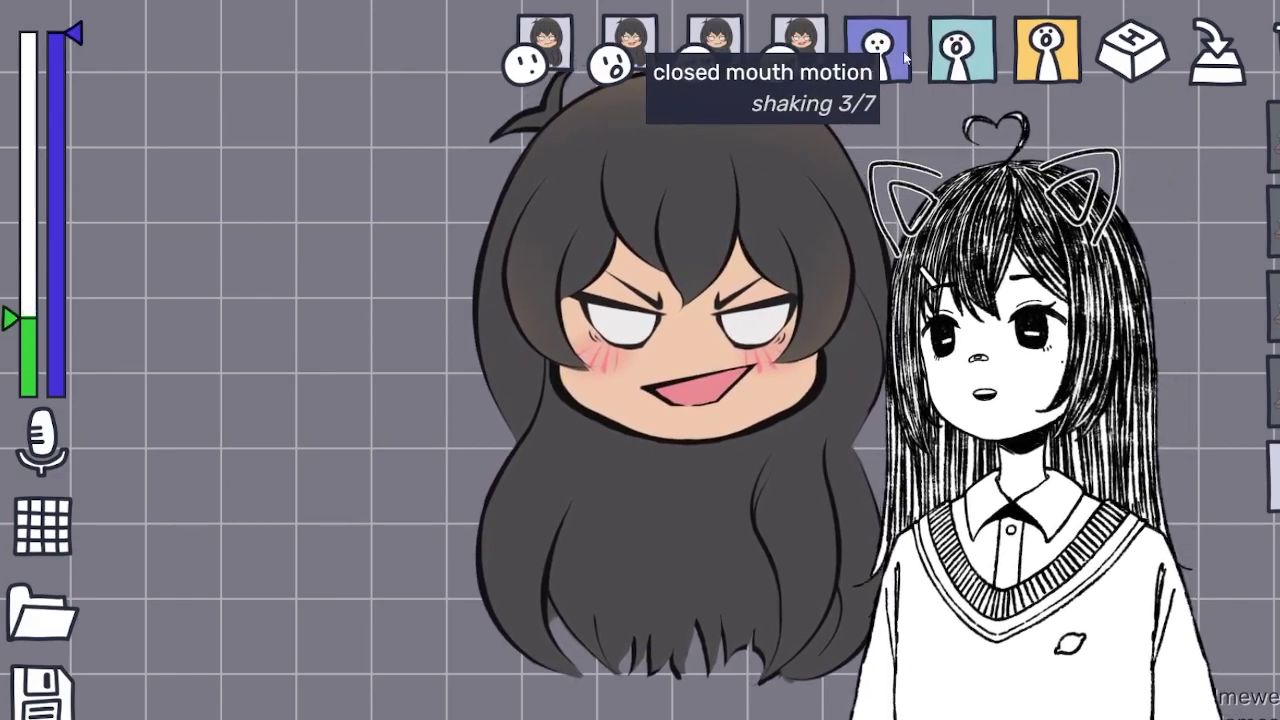
left_click(965, 55)
left_click(965, 55)
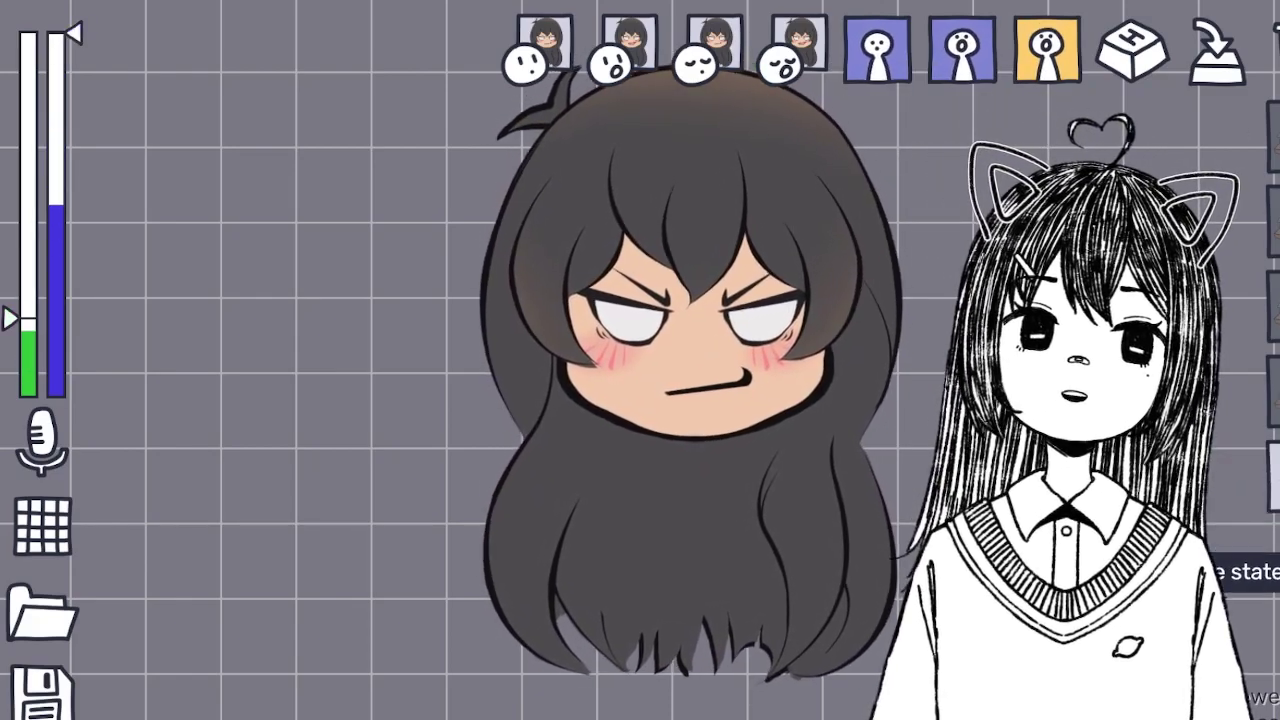
Add another avatar state to the list of states
left_click(1275, 548)
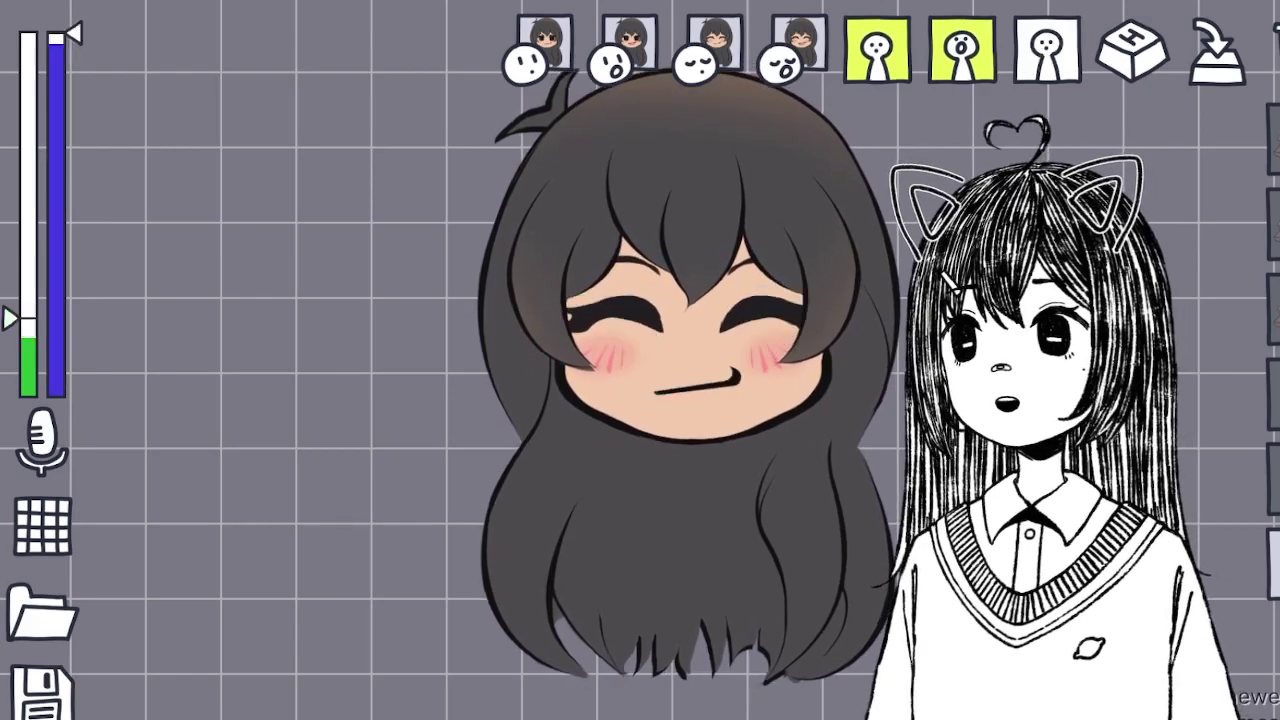
left_click(570, 1)
mouse_move(622, 54)
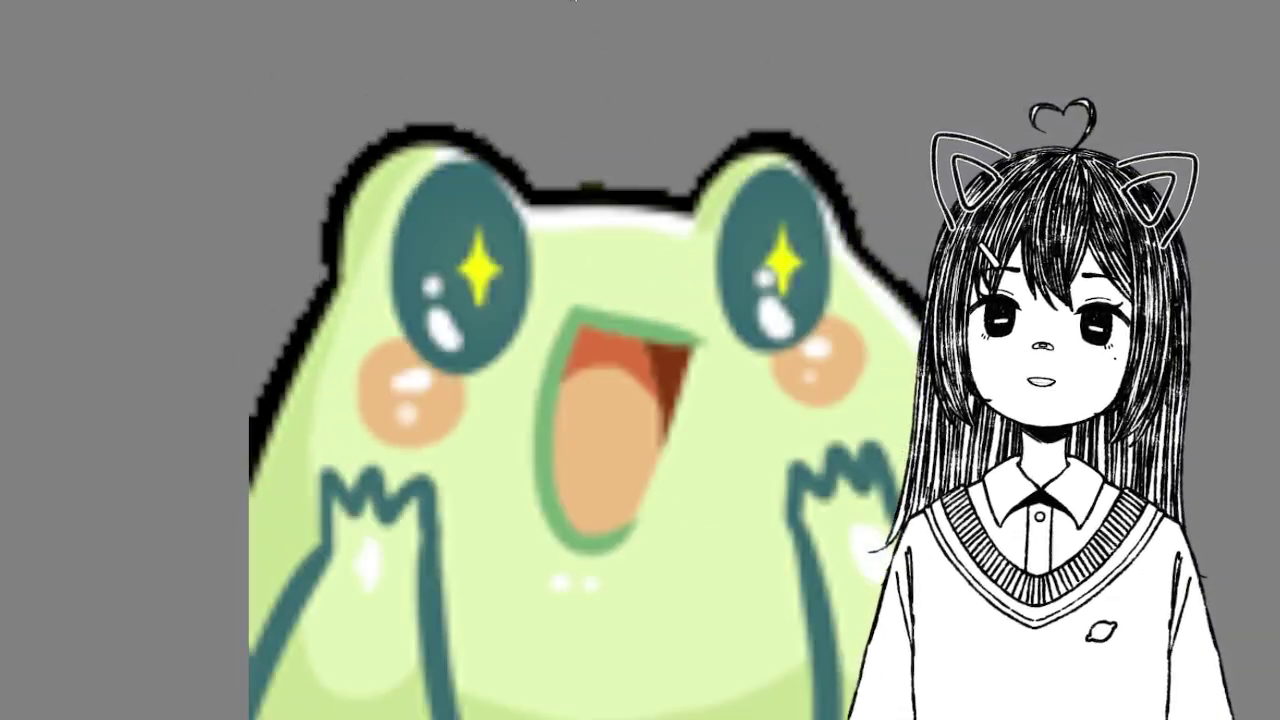
Switch to OBS and start adding a Game Capture source to the twitter scene
mouse_move(587, 38)
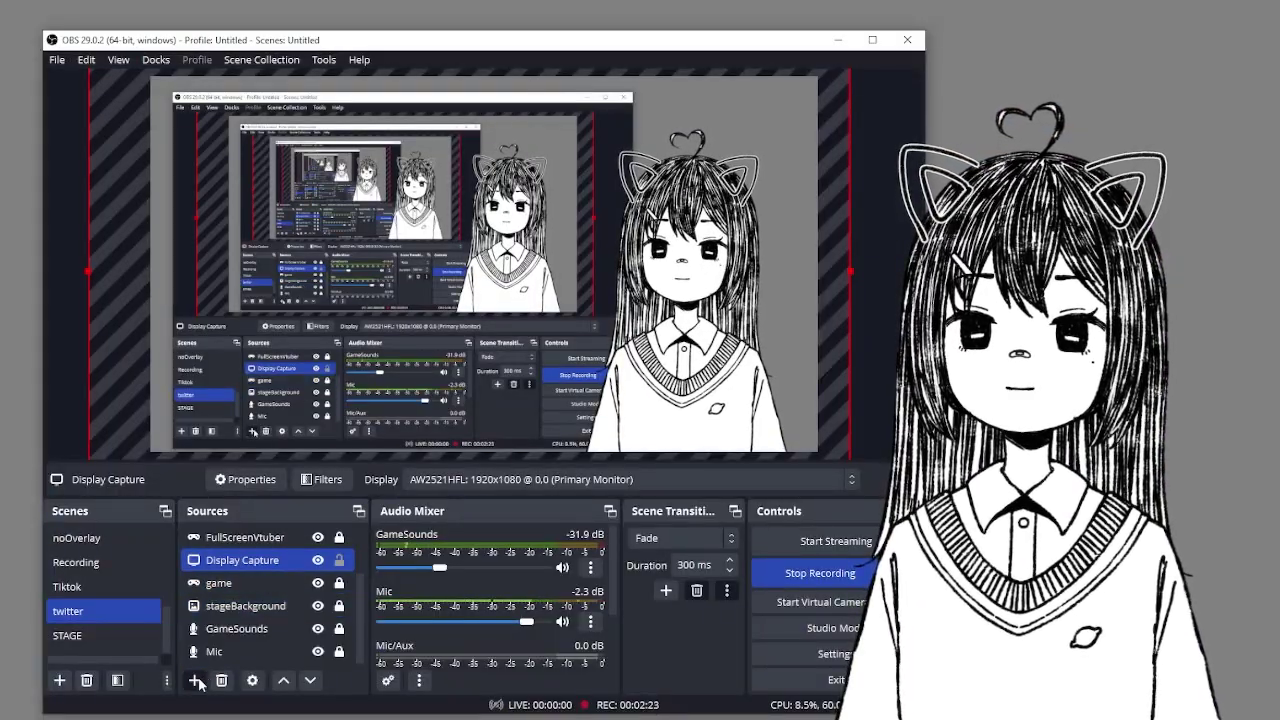
left_click(194, 680)
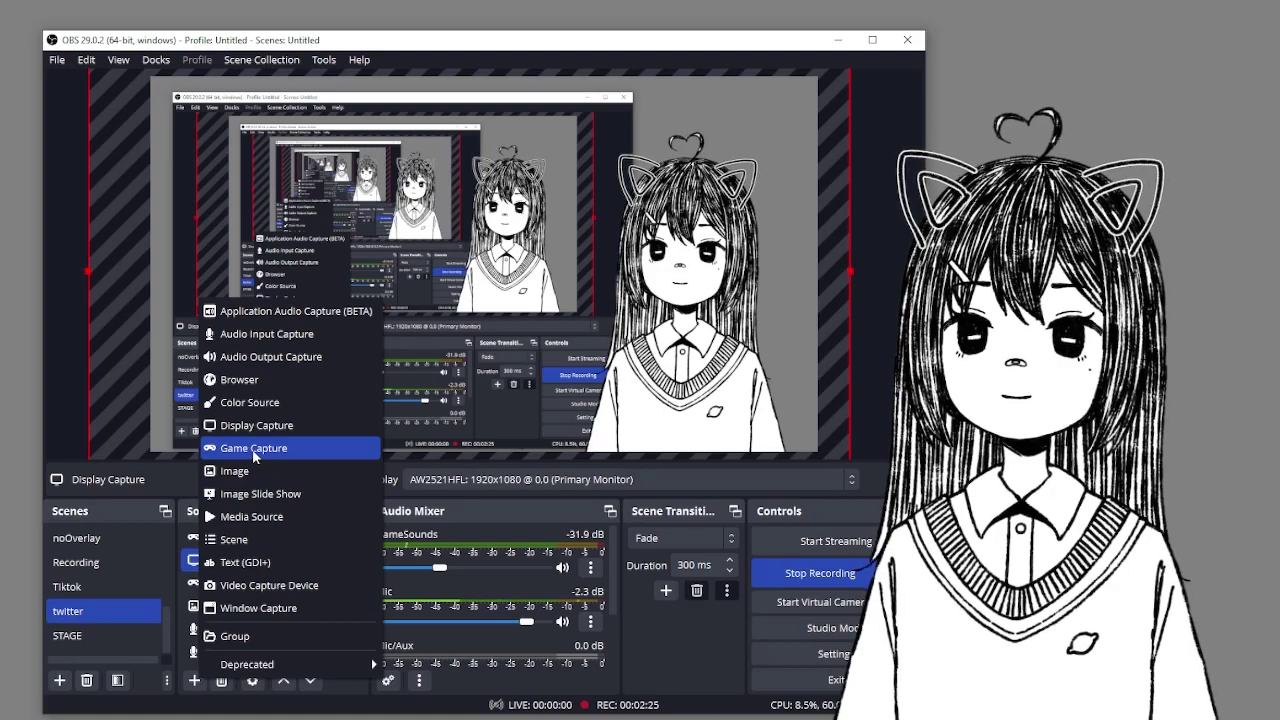
left_click(253, 448)
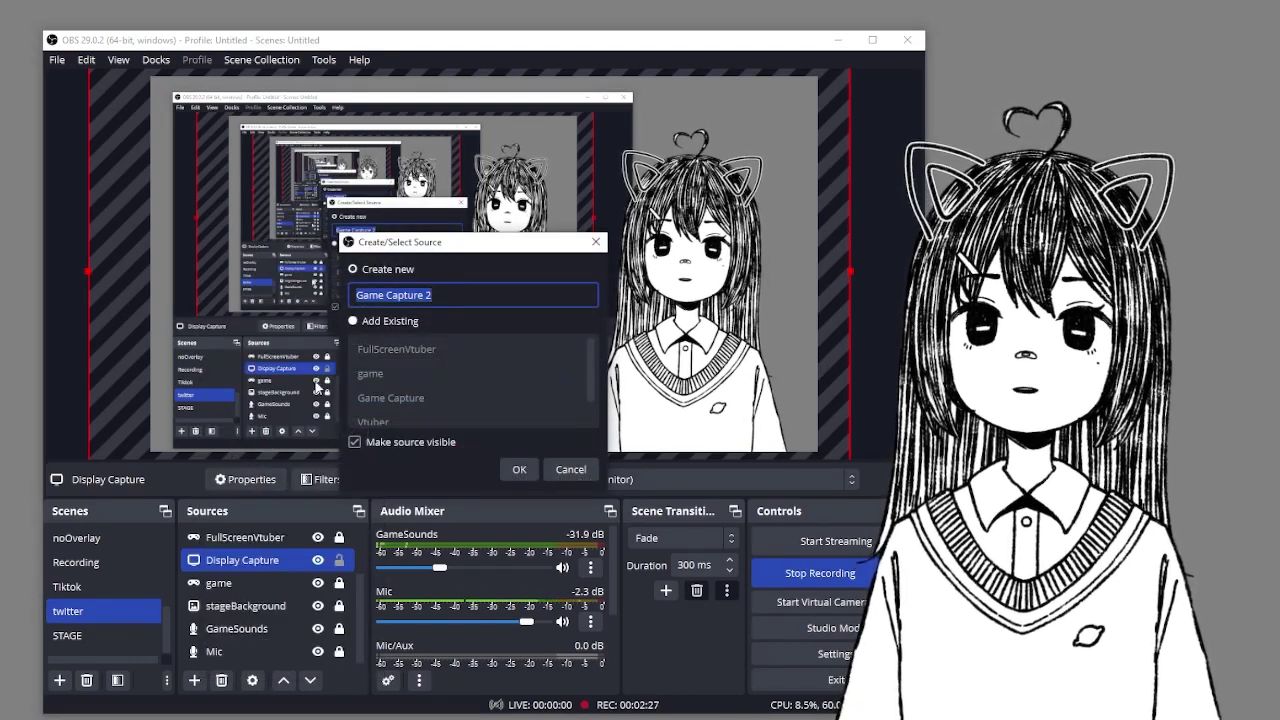
left_click(353, 321)
left_click(389, 409)
scroll(375, 404, "up", 1)
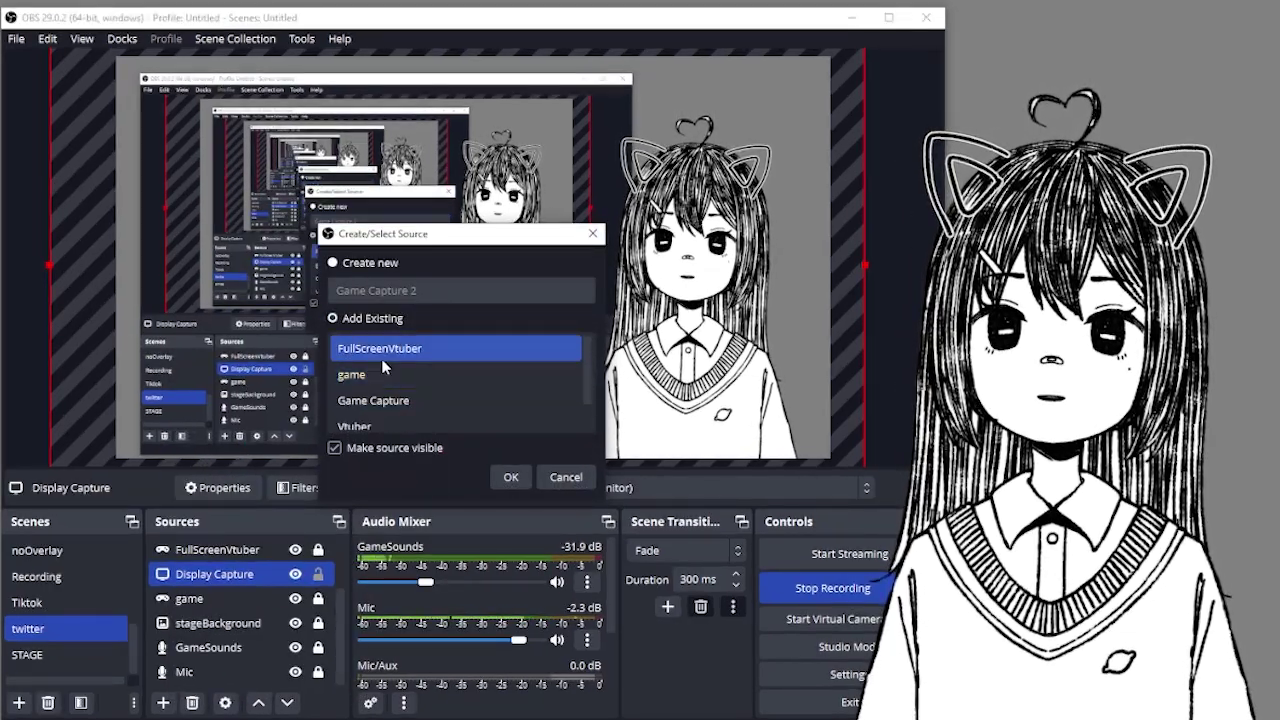
left_click(334, 262)
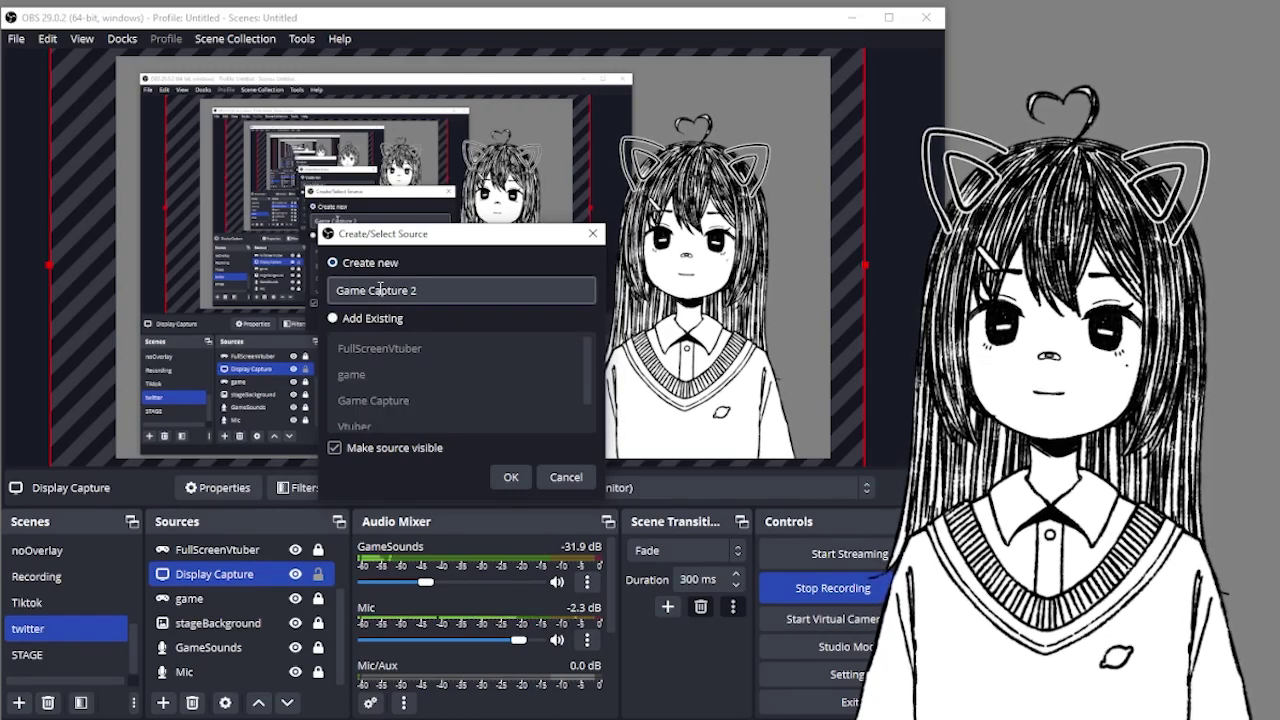
Name the new Game Capture source pngtuber and create it
triple_click(378, 290)
type("pngtuber")
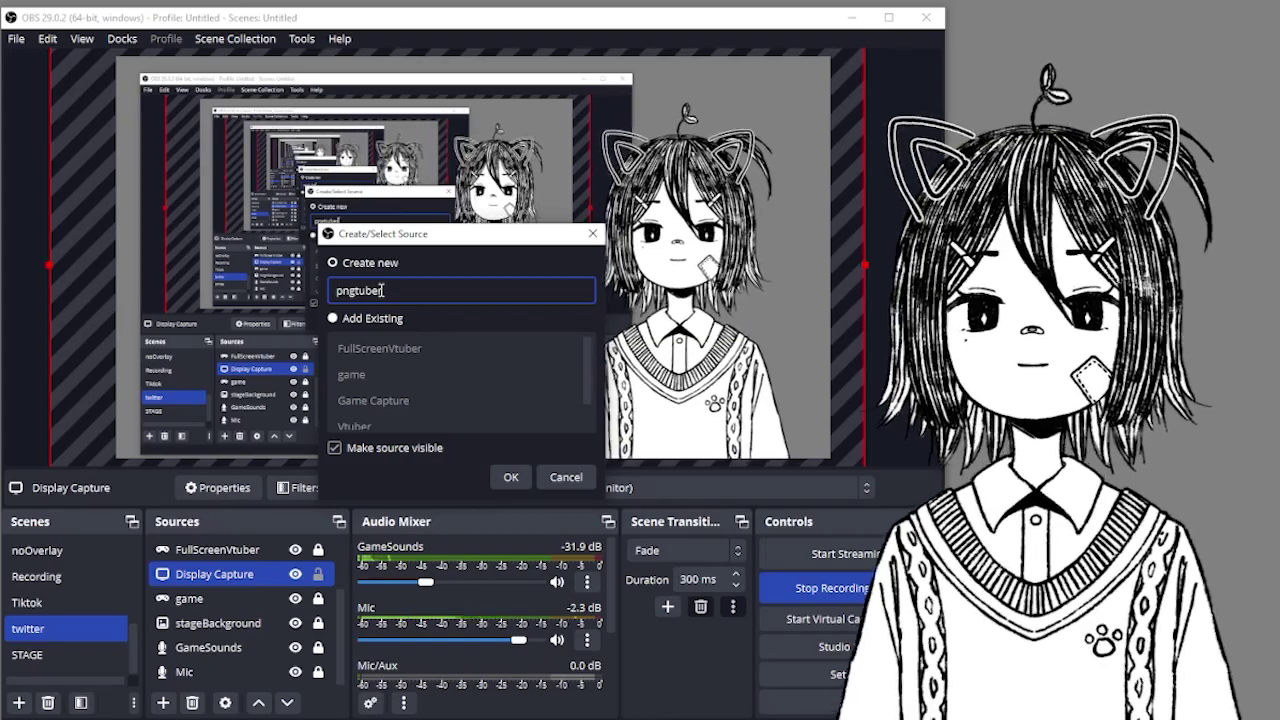
left_click(510, 478)
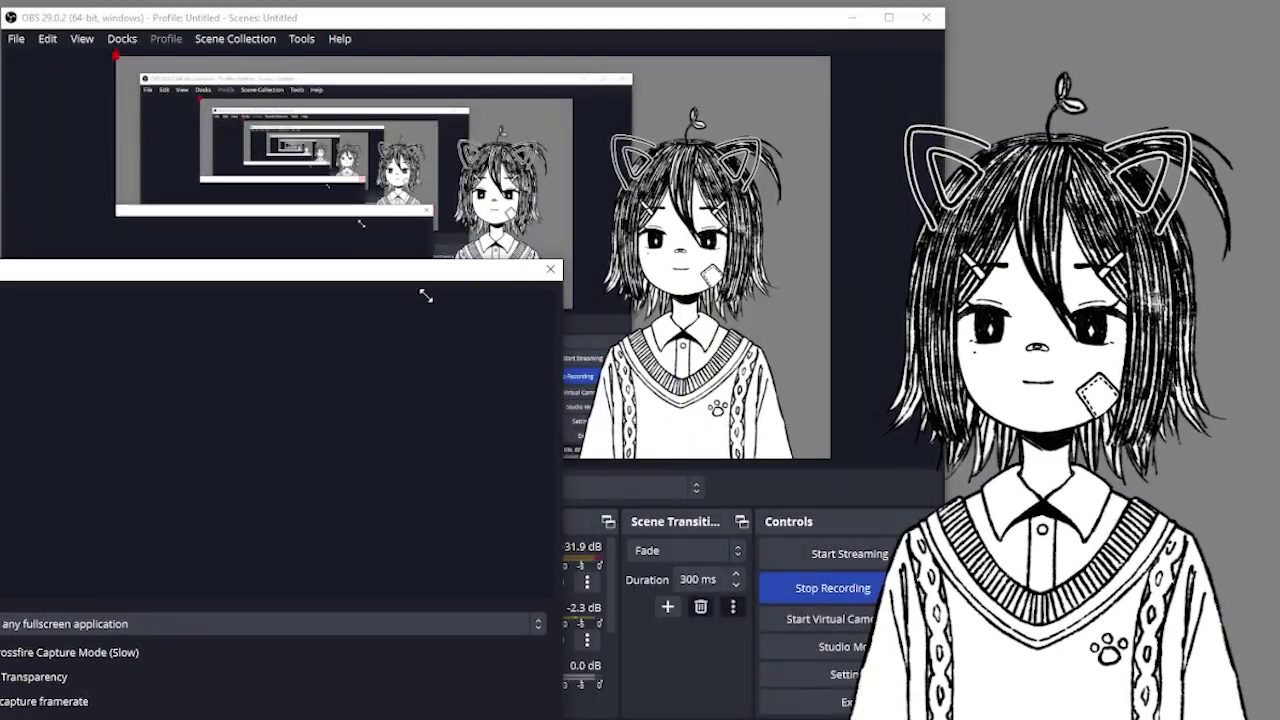
Set the pngtuber source to capture the specific veadotube mini window, with cursor capture off and transparency allowed
left_click_drag(425, 295, 1156, 78)
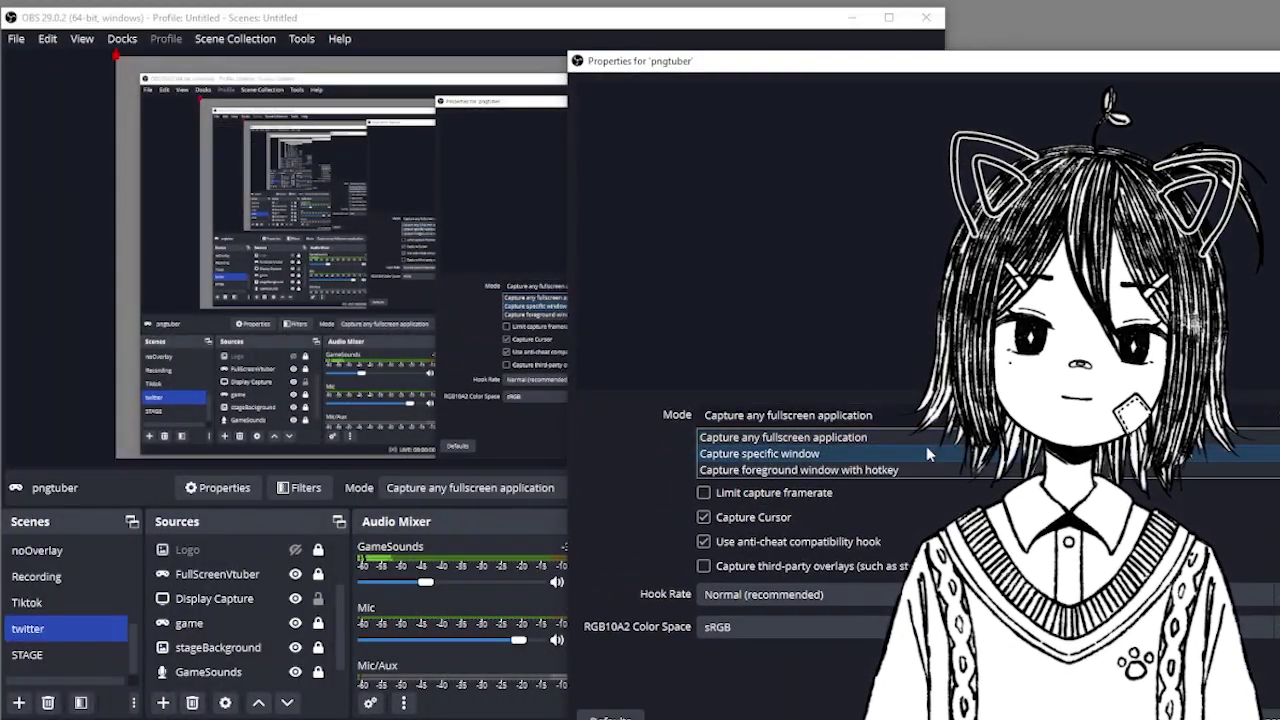
left_click(921, 450)
left_click(870, 480)
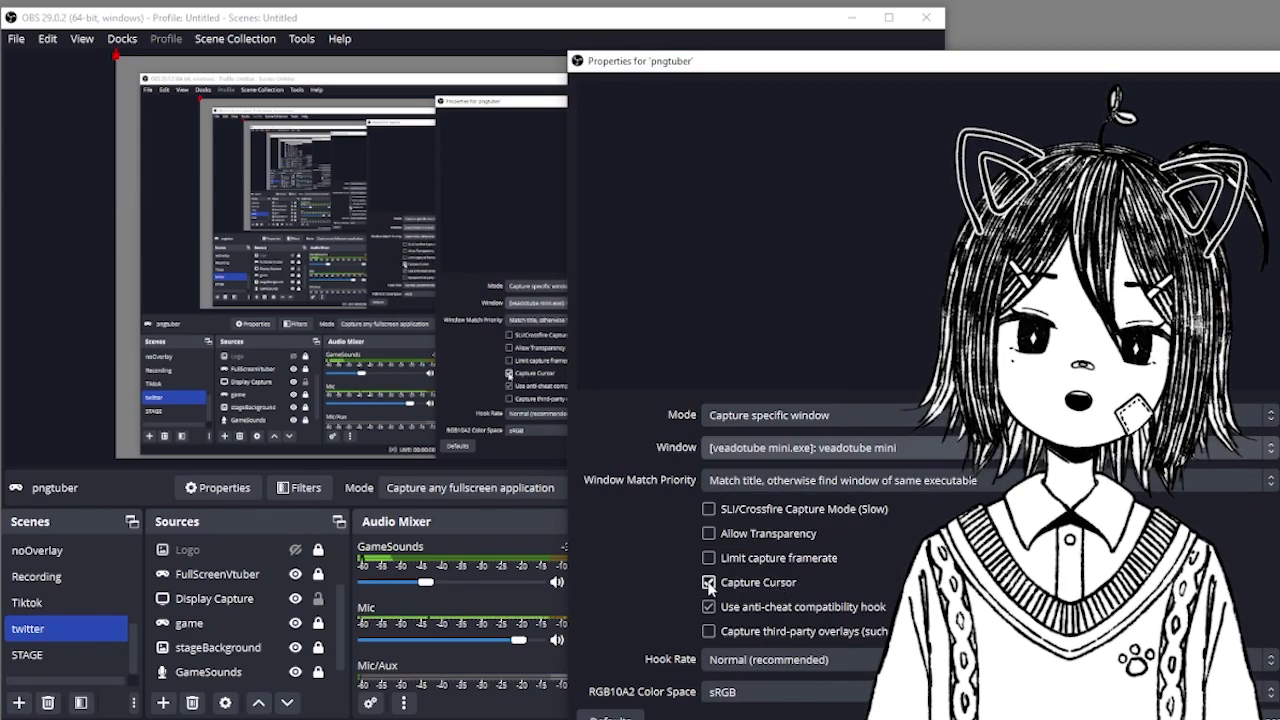
left_click(709, 582)
left_click(709, 533)
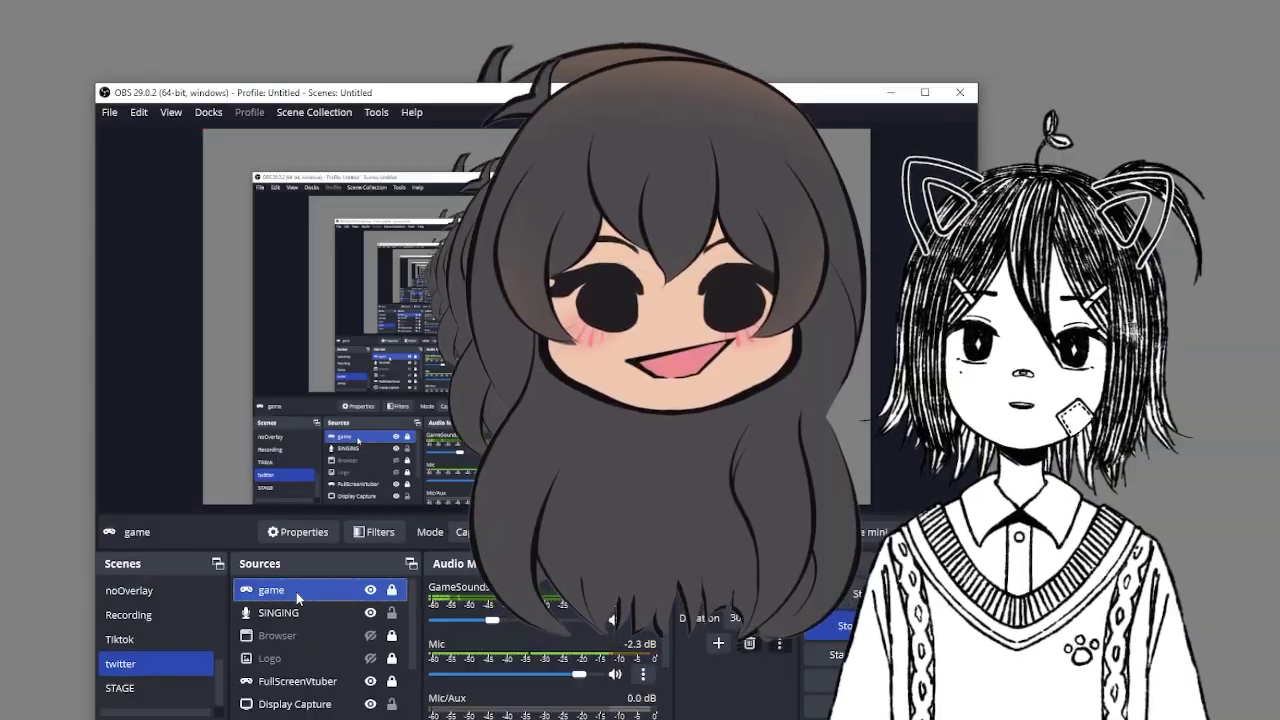
Review the capture properties of the existing game source, including its window, transparency and cursor options, and close them
right_click(296, 592)
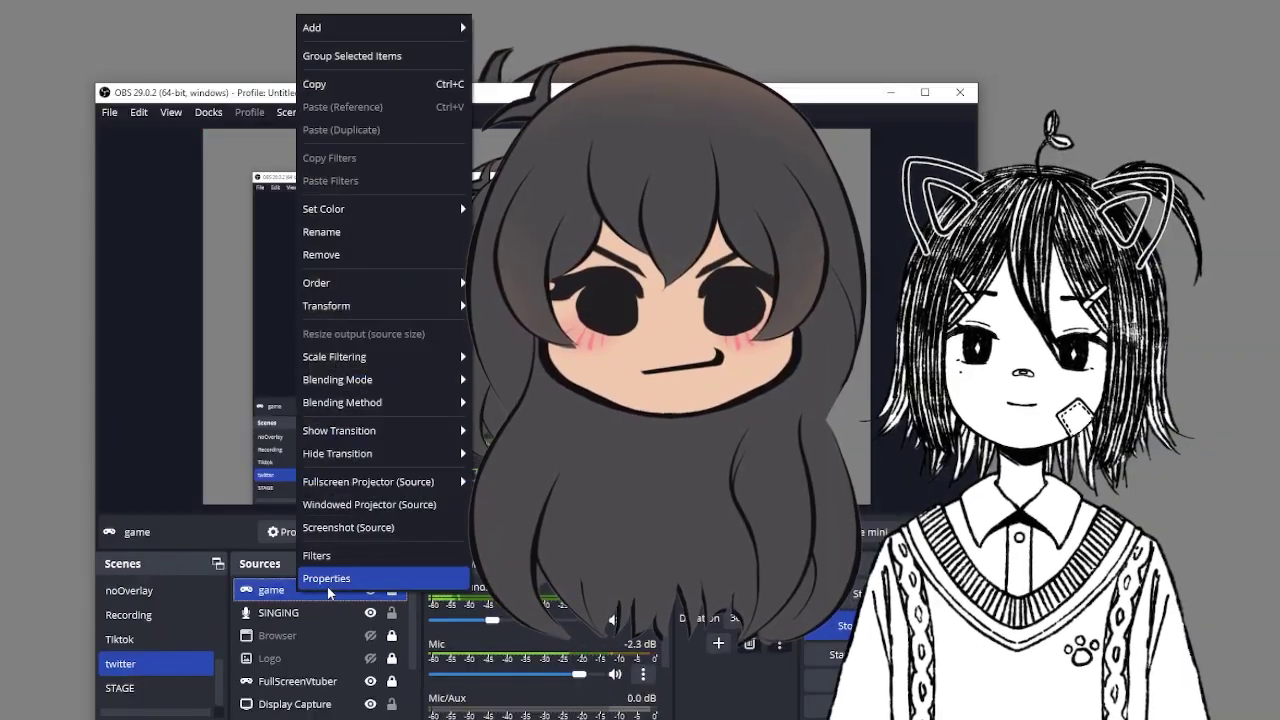
left_click(322, 661)
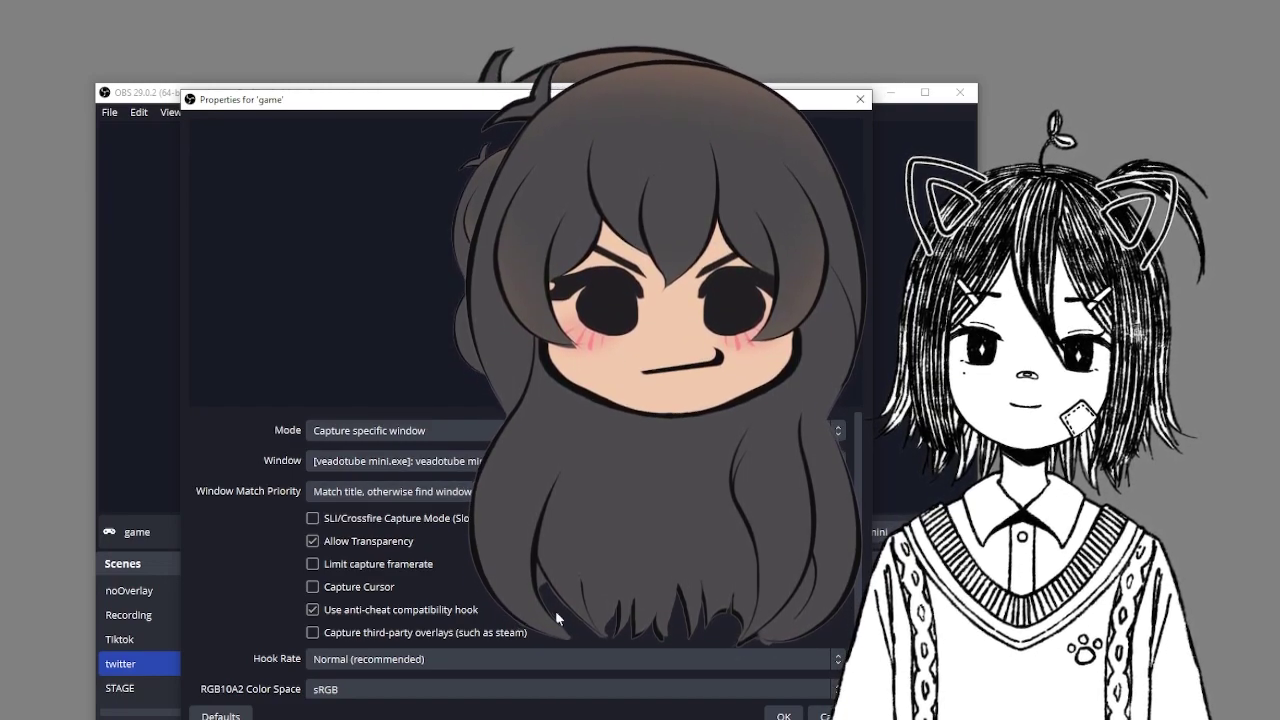
scroll(608, 638, "down", 1)
left_click(810, 713)
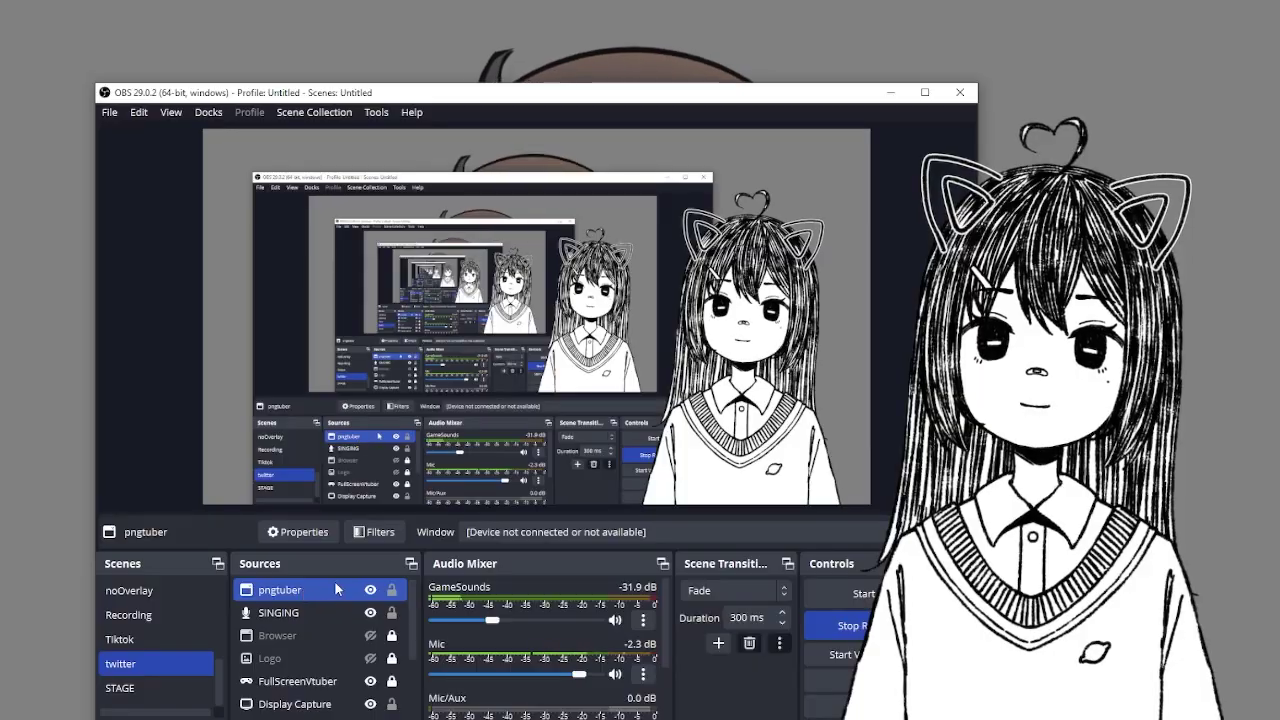
Remove the pngtuber window capture from the twitter scene and choose the existing game source for another Game Capture
left_click(279, 719)
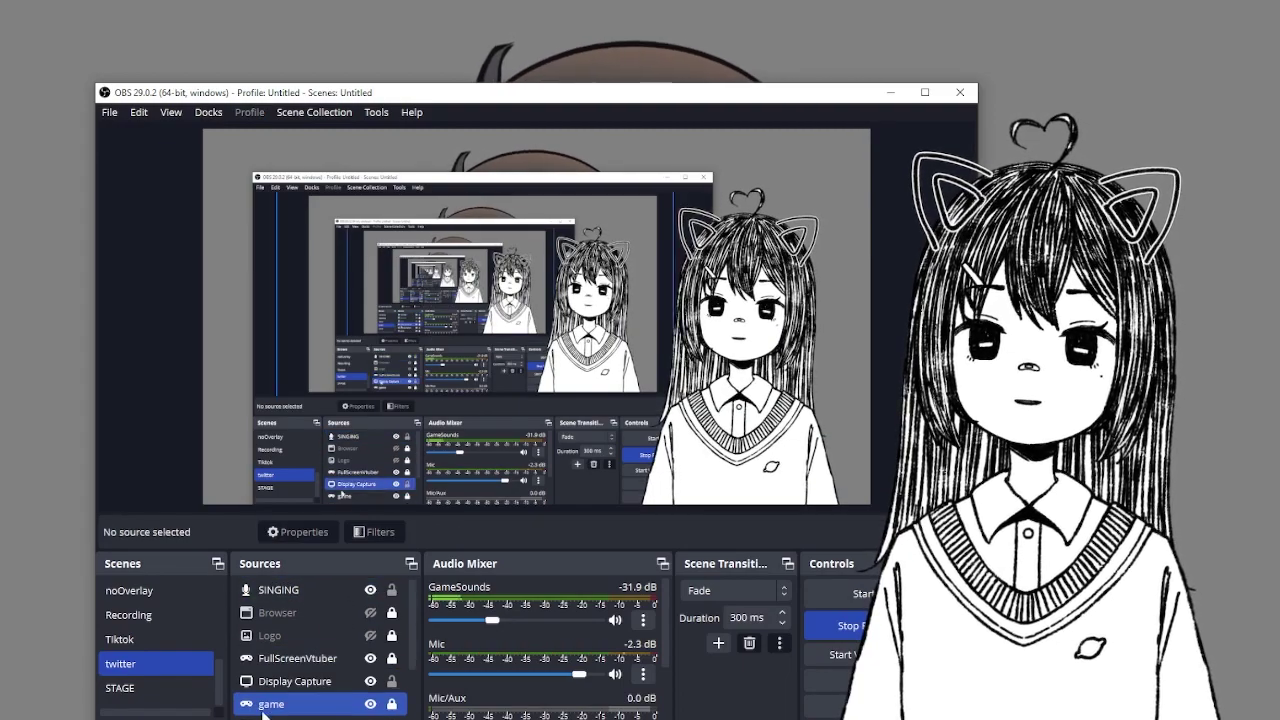
left_click(248, 719)
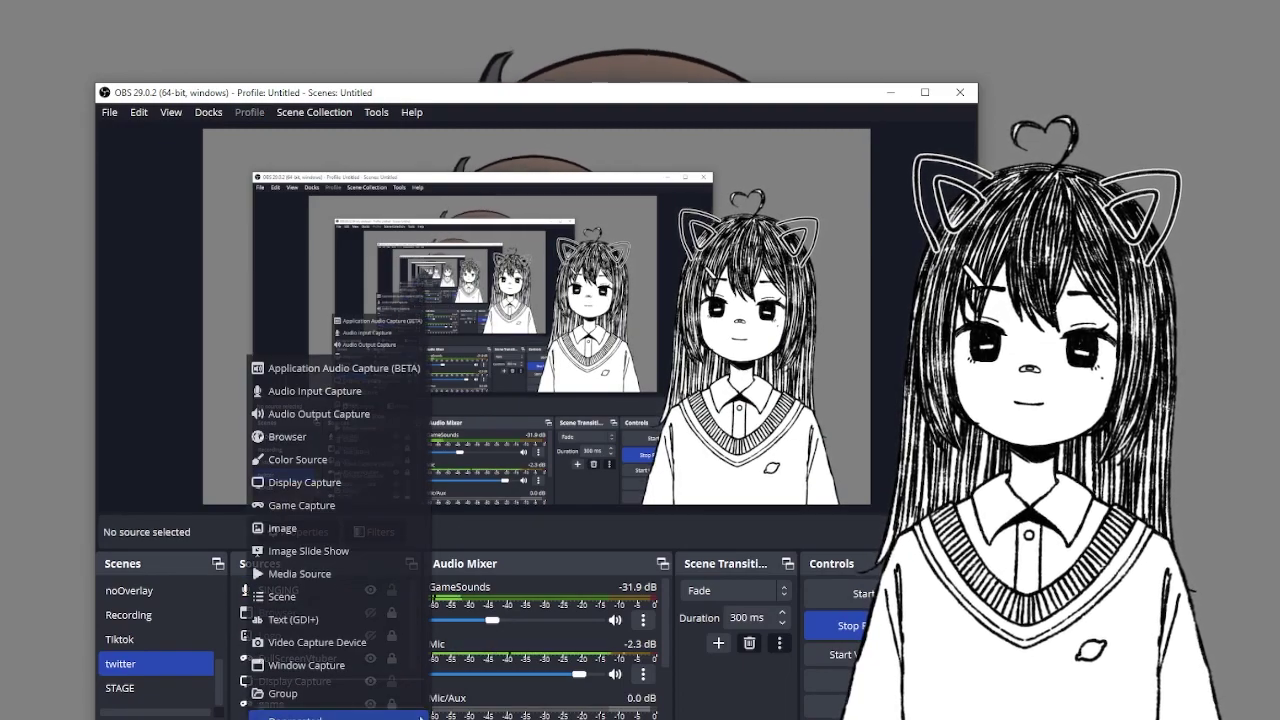
left_click(295, 506)
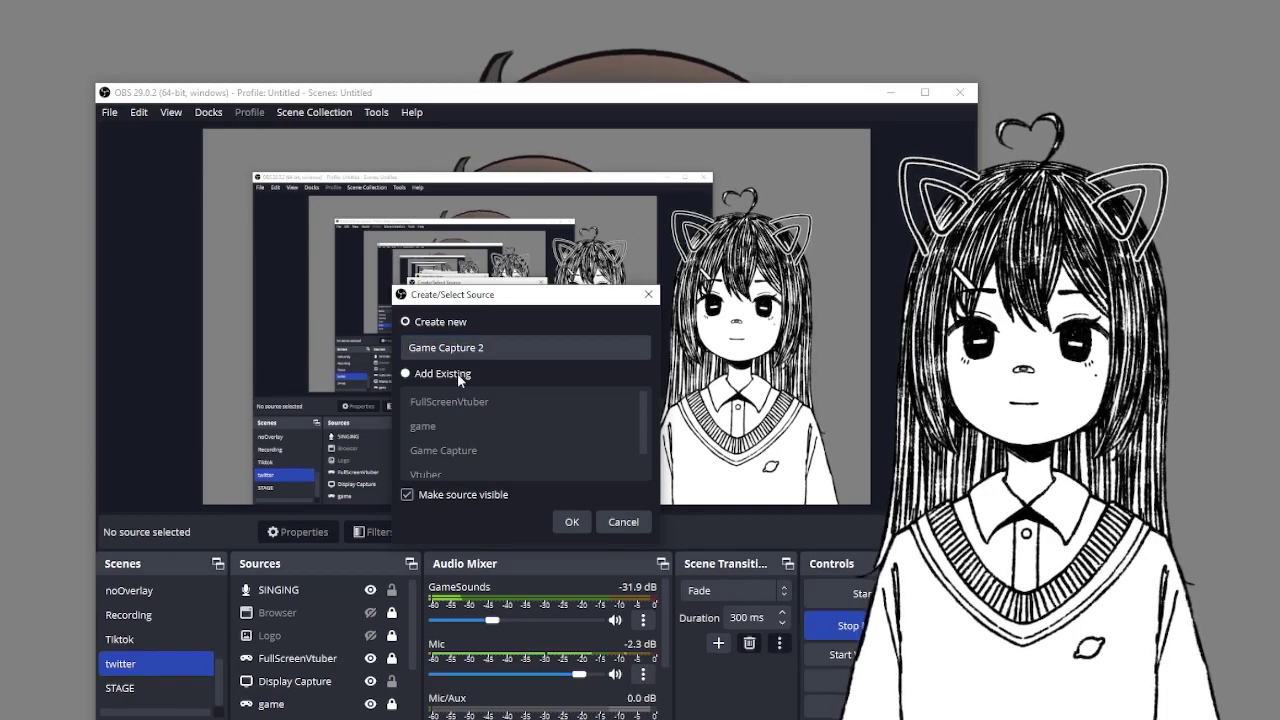
left_click(457, 373)
left_click(470, 426)
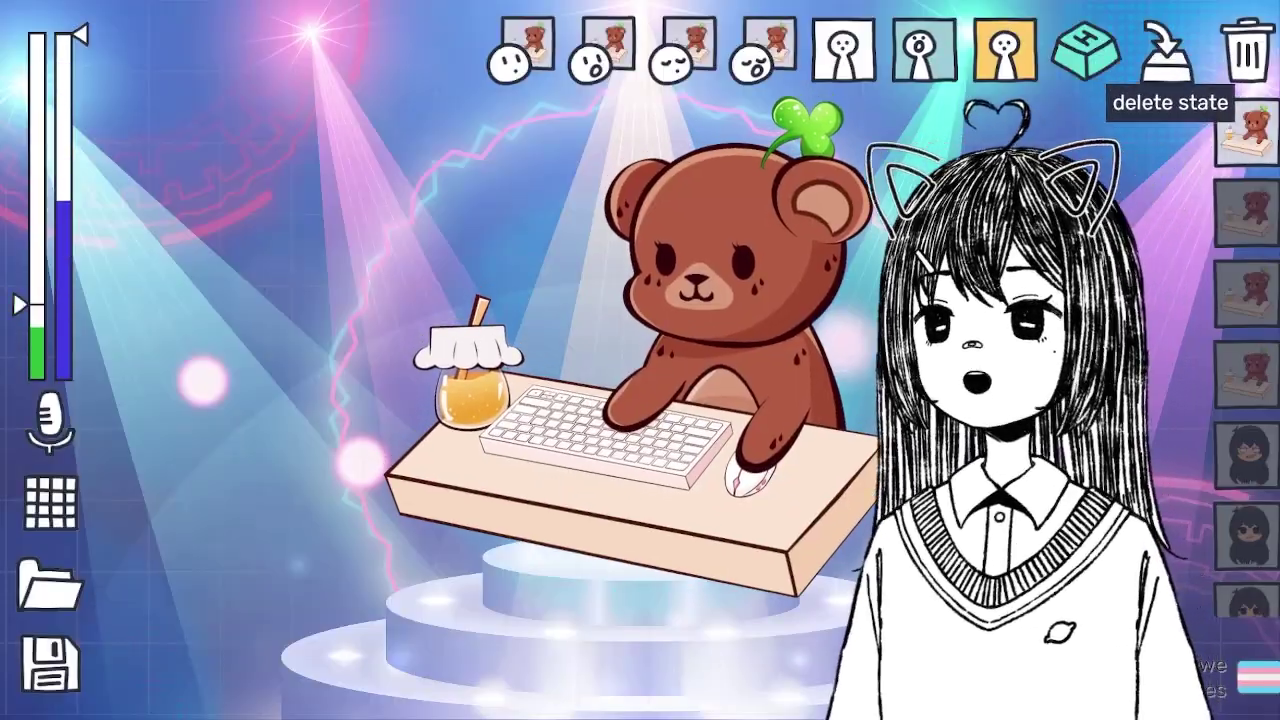
Switch to veadotube mini and preview the bear and dark-haired avatar states one after another
left_click(1246, 212)
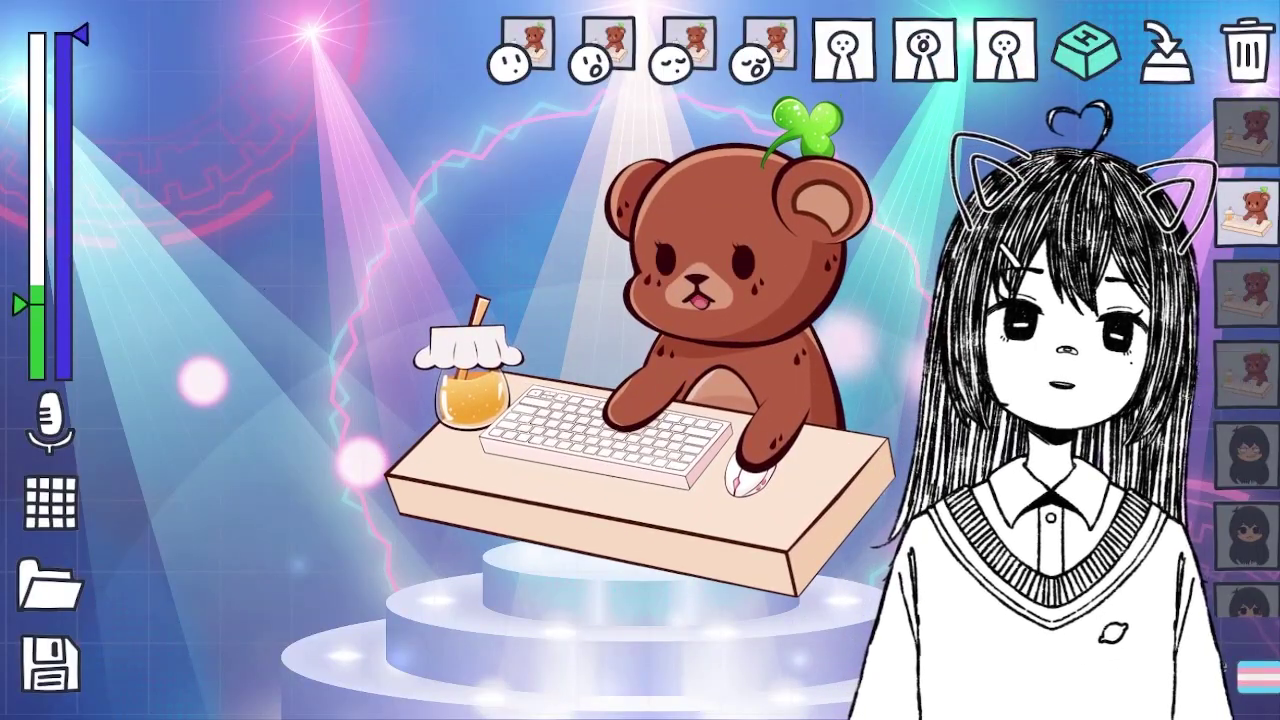
left_click(1246, 372)
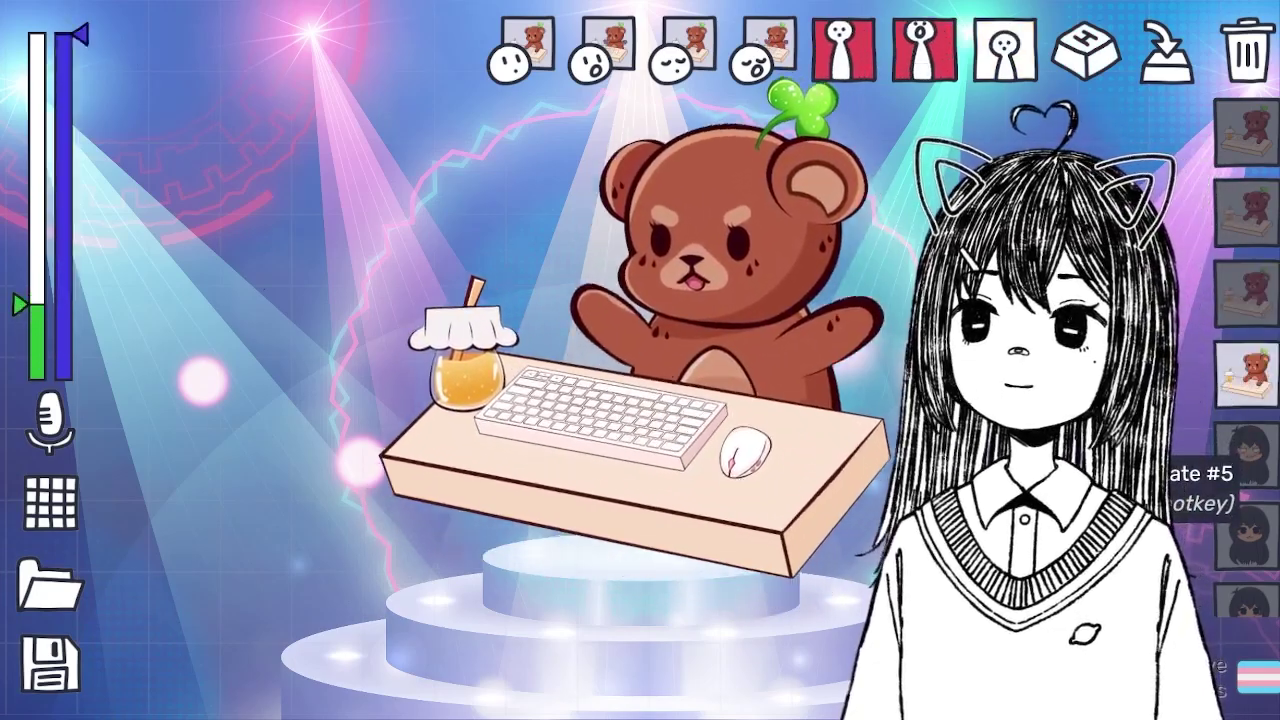
left_click(1246, 455)
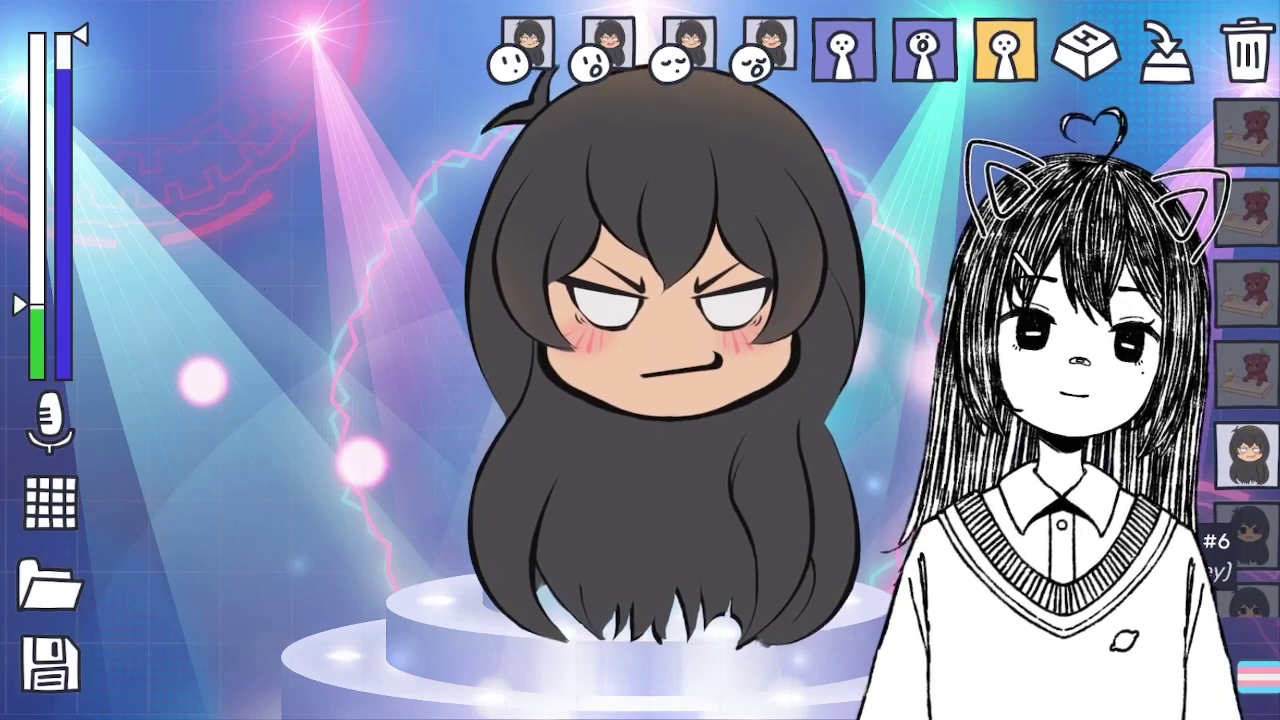
left_click(1246, 535)
scroll(1245, 522, "down", 3)
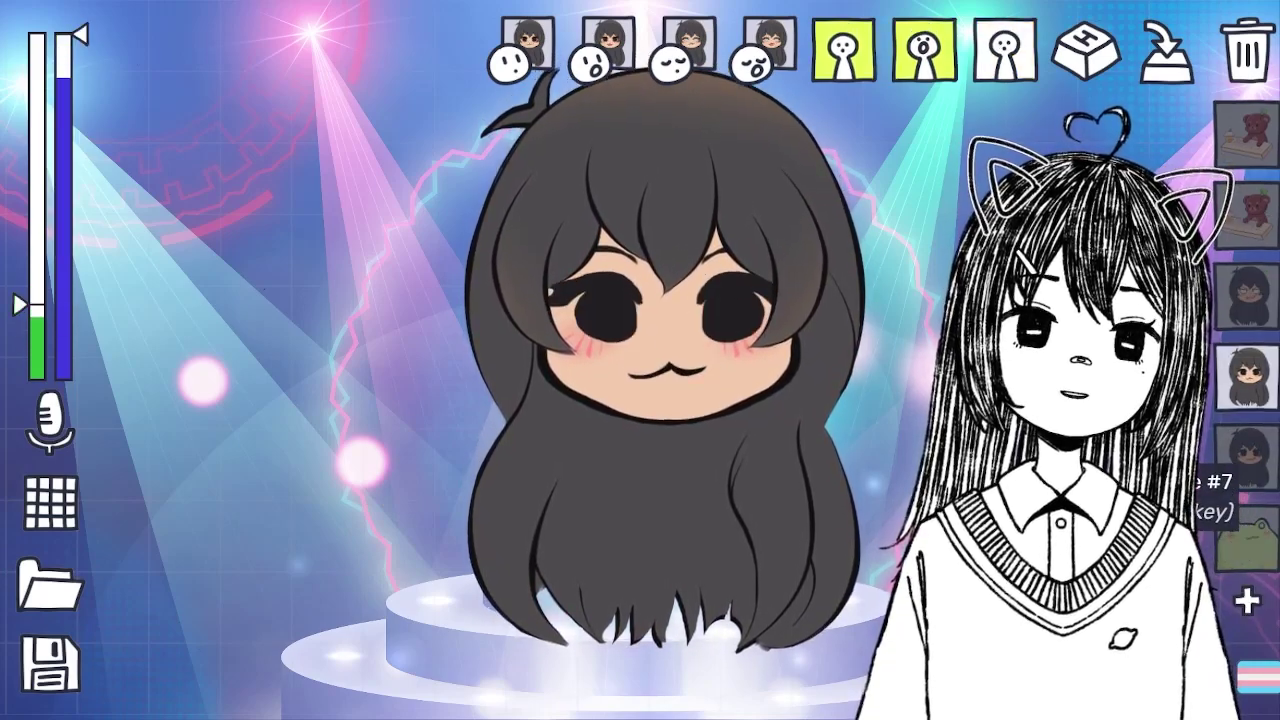
left_click(1246, 460)
left_click(1246, 295)
left_click(1246, 375)
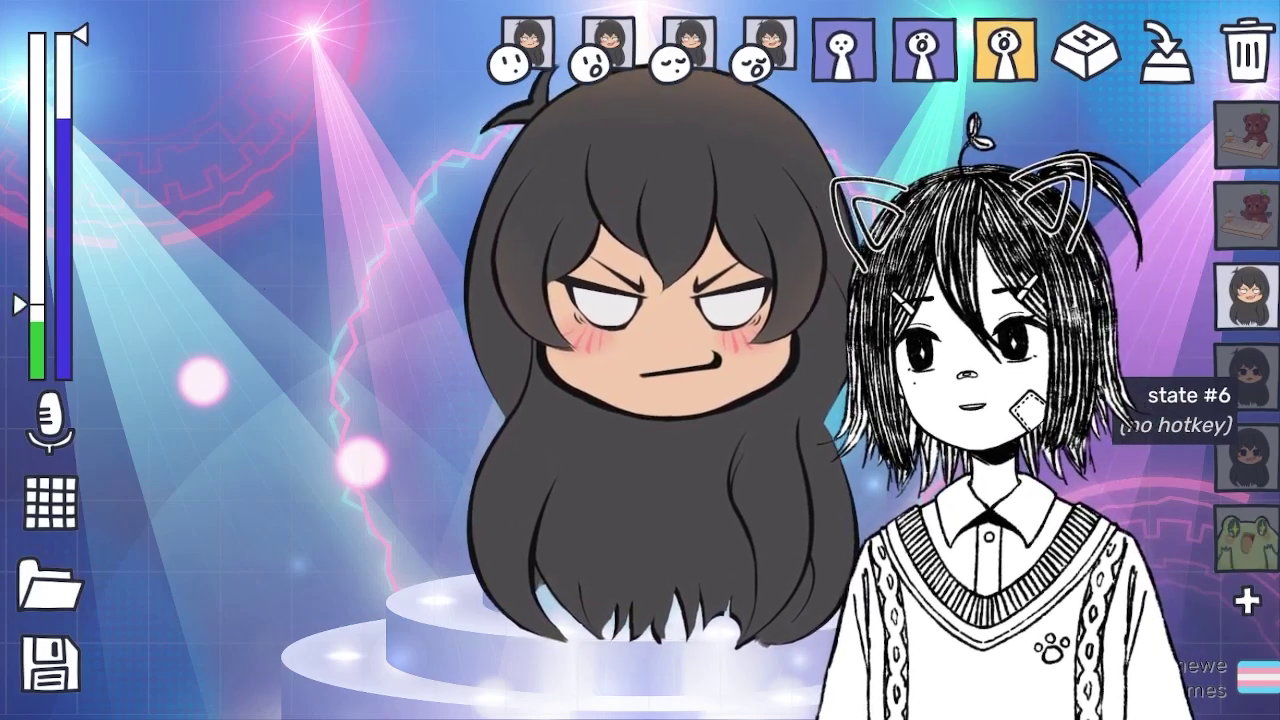
left_click(1245, 215)
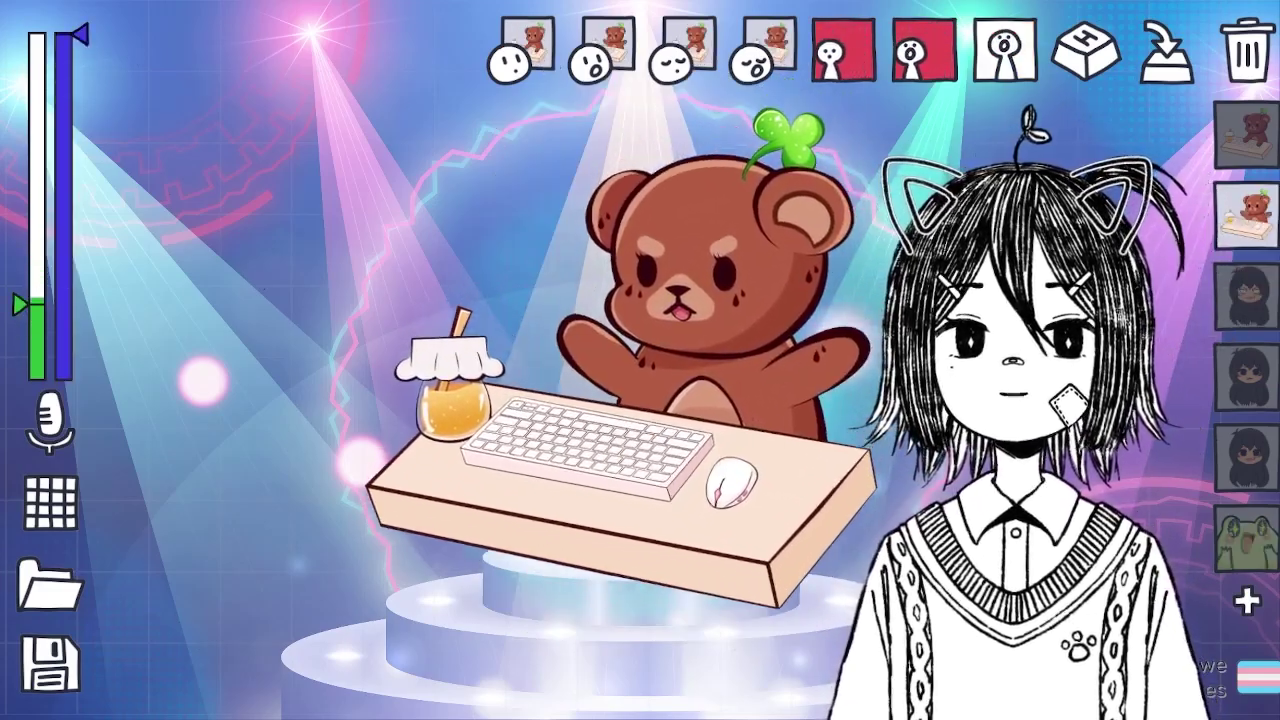
scroll(1245, 225, "up", 1)
scroll(1245, 238, "up", 3)
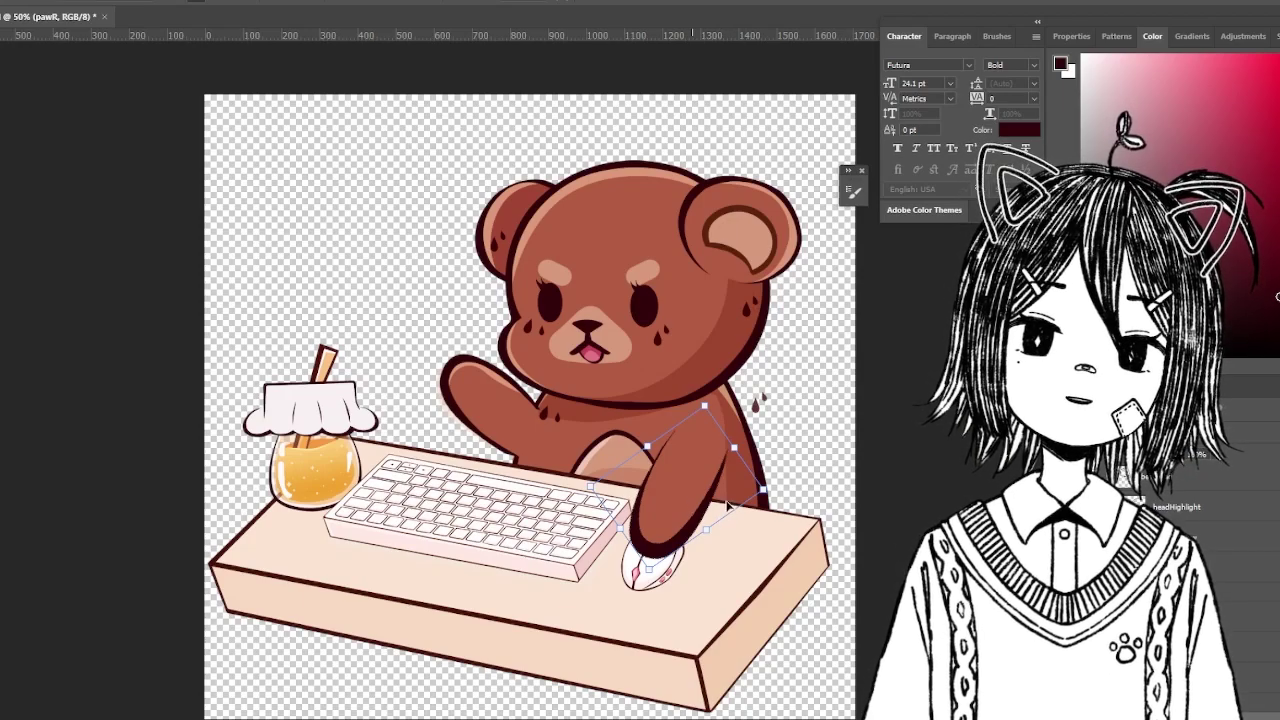
Switch to Photoshop and apply the transform of the pawR layer, with the bear's paw resting on the mouse
key("Return")
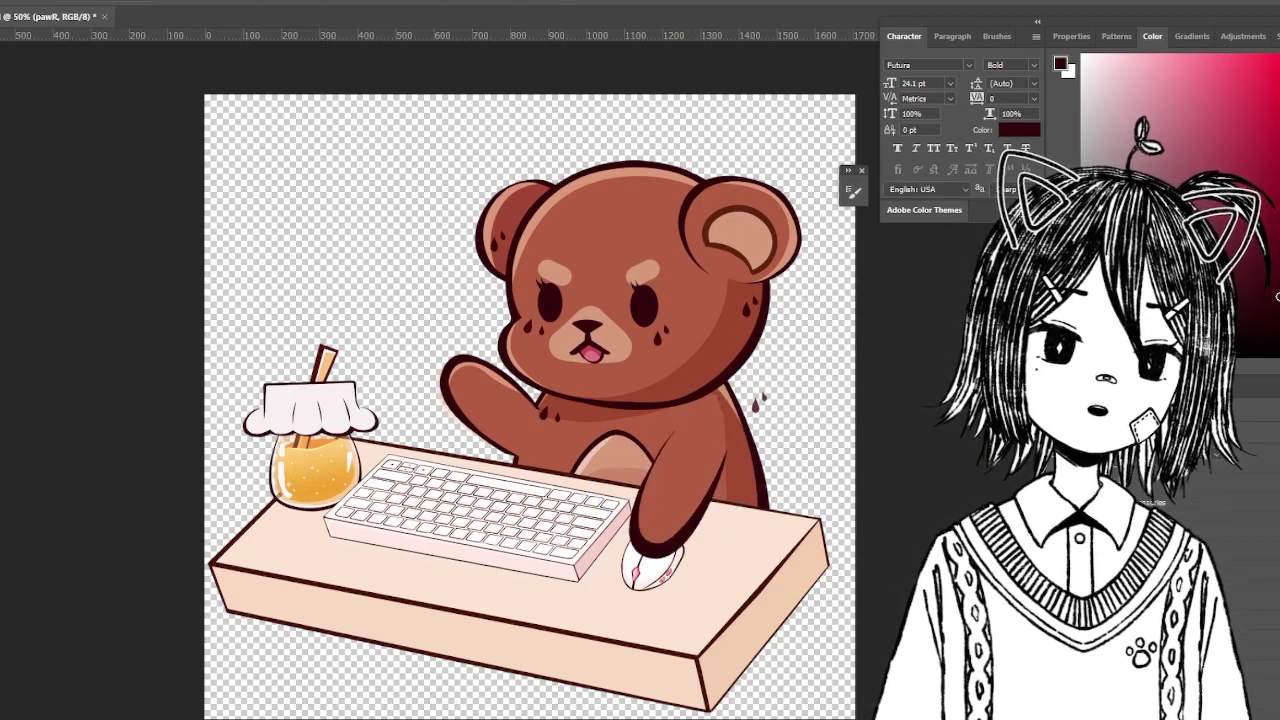